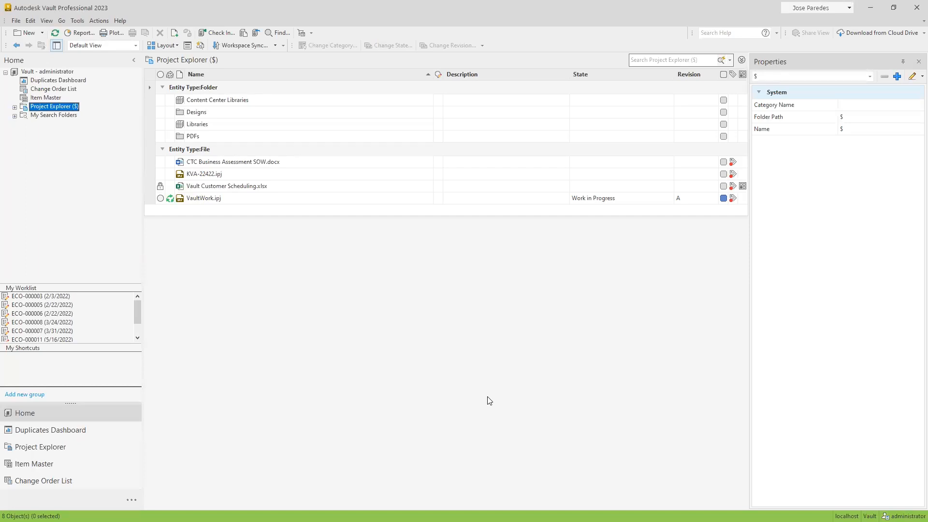
click(78, 20)
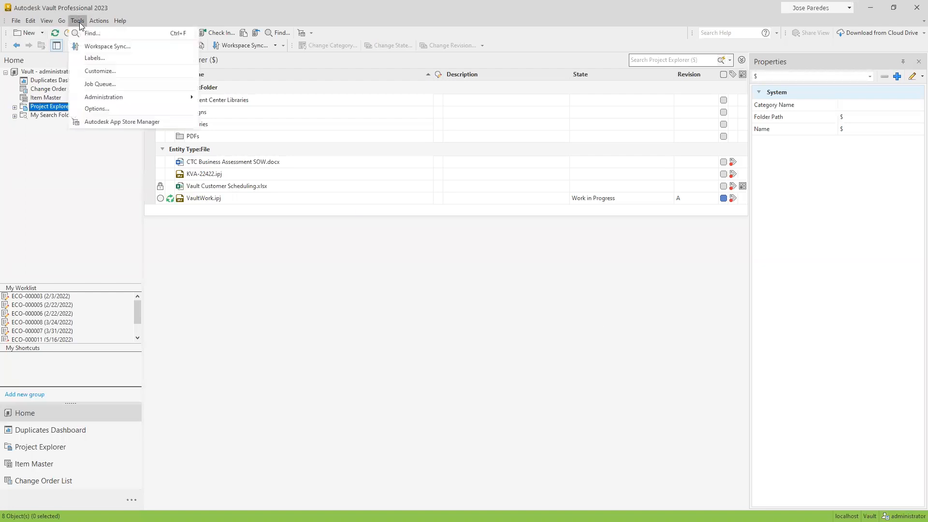
mouse_move(131, 97)
click(213, 98)
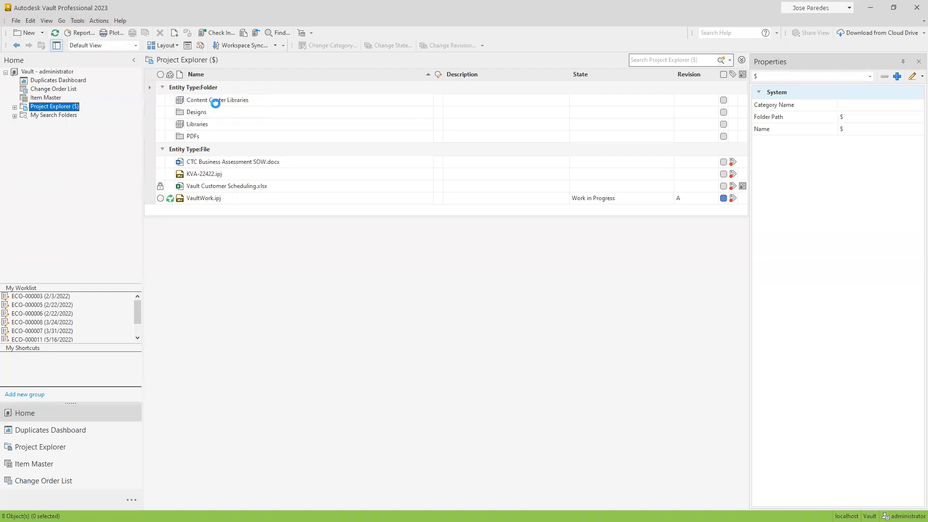
click(406, 127)
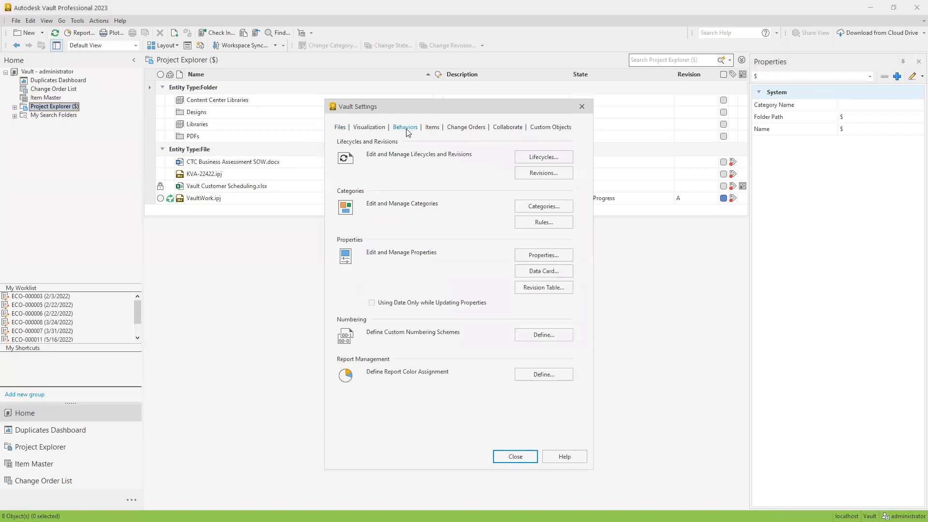
click(545, 159)
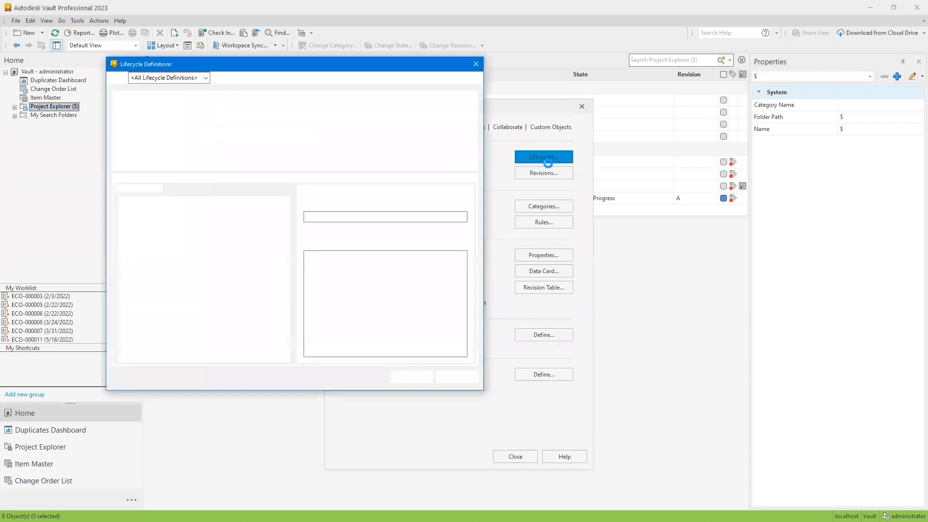
click(476, 63)
click(581, 106)
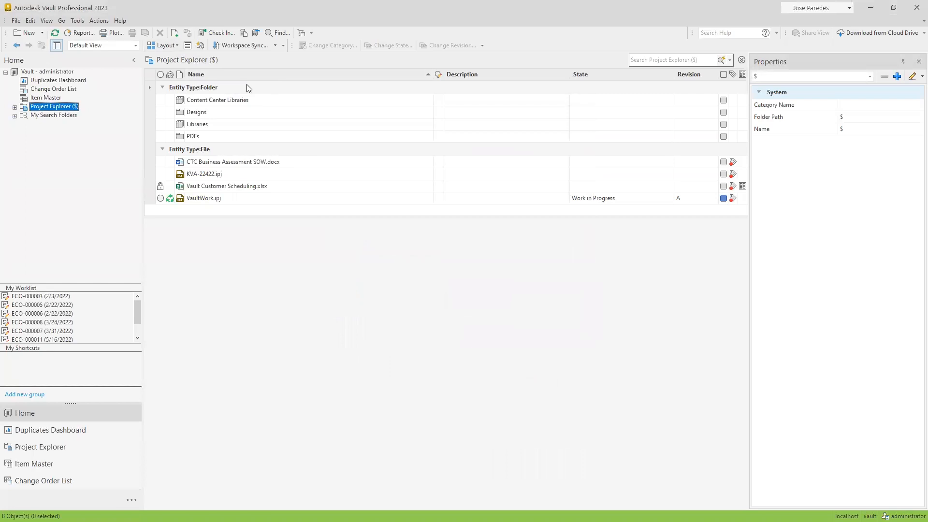
Open the lifecycle definitions from the vault's behavior settings and select the Flexible Release Process
click(79, 22)
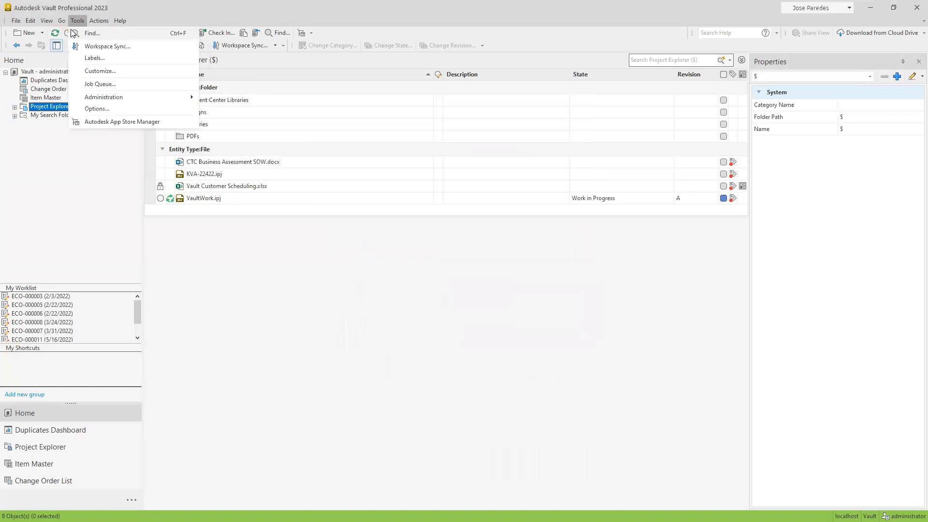
mouse_move(120, 98)
click(216, 100)
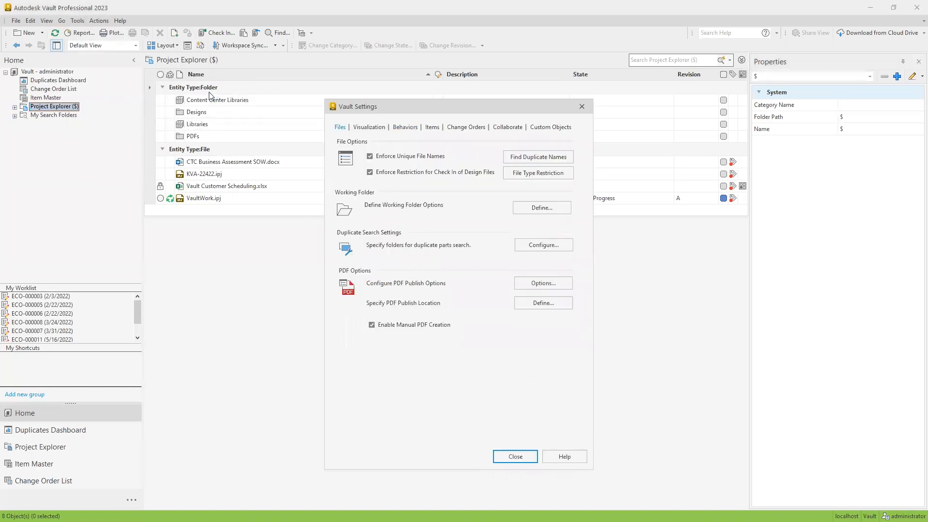
click(404, 127)
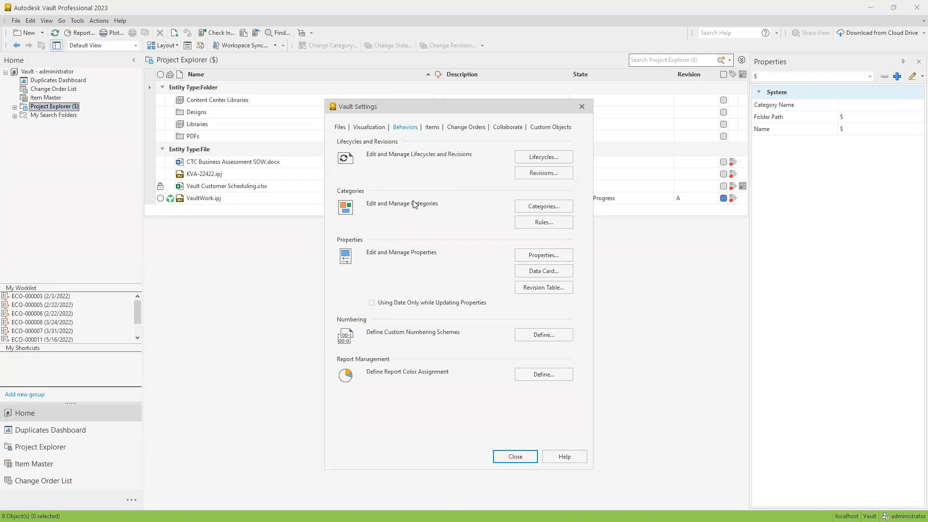
click(548, 159)
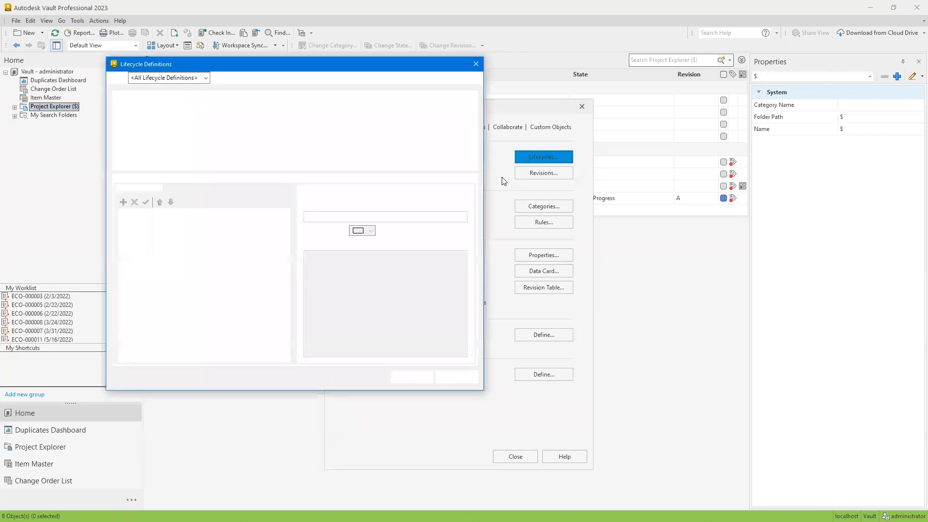
click(187, 117)
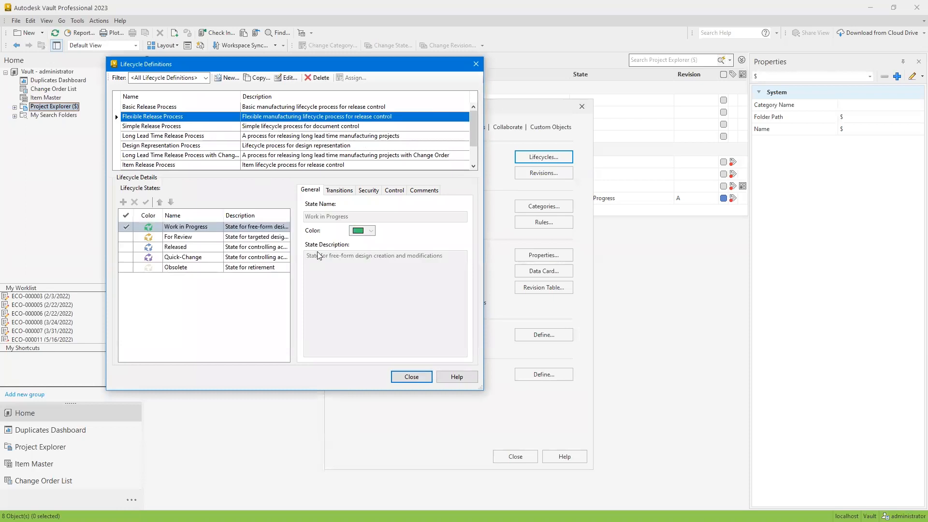
Open the Flexible Release Process for editing, examine its For Review and Released state names, and cancel without changes
click(188, 237)
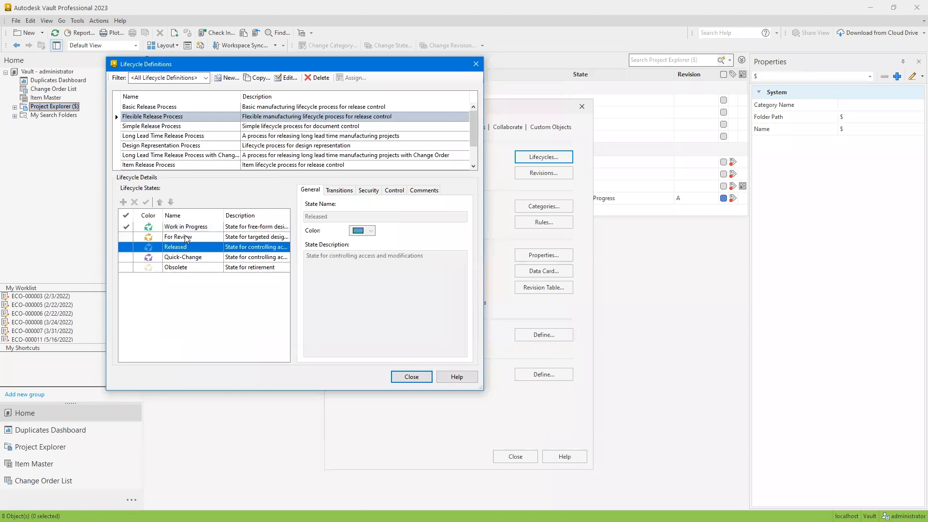
click(286, 78)
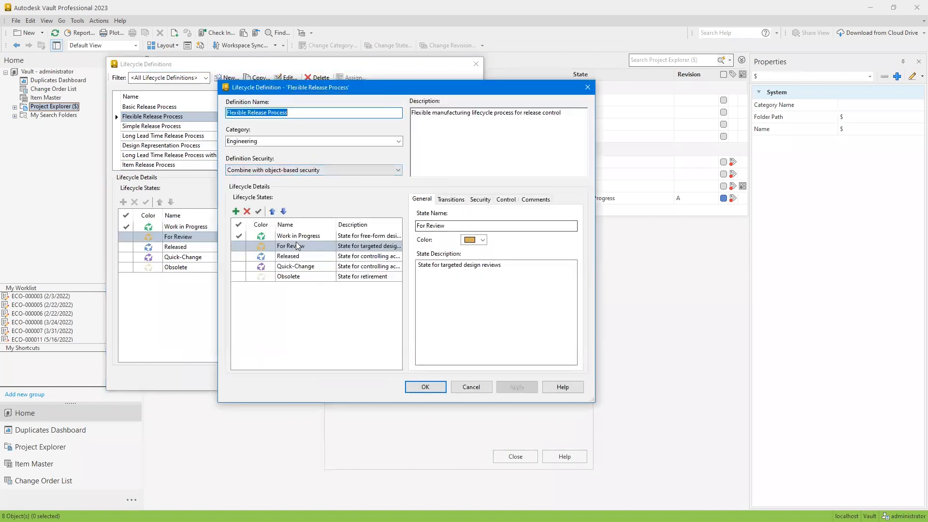
double_click(435, 226)
key(ctrl+a)
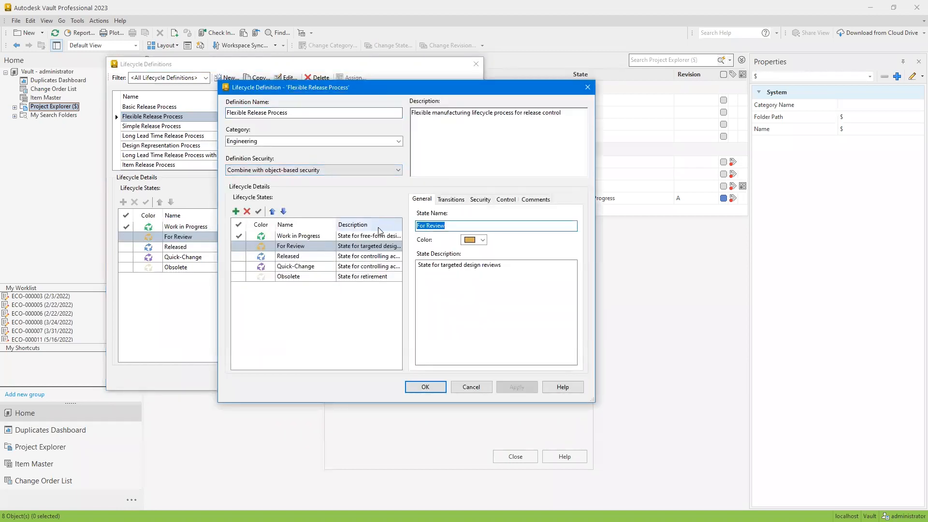
click(447, 225)
key(ctrl+a)
click(292, 256)
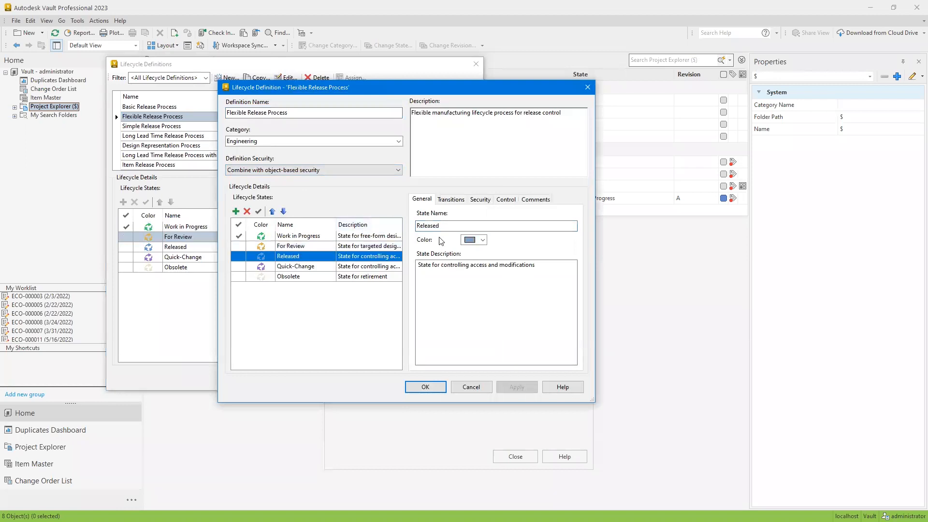
drag(442, 226, 385, 224)
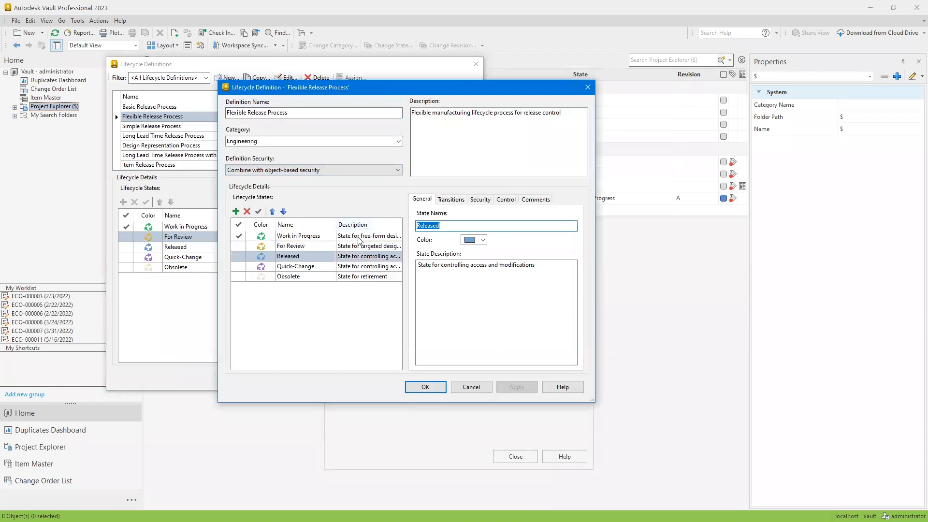
click(465, 390)
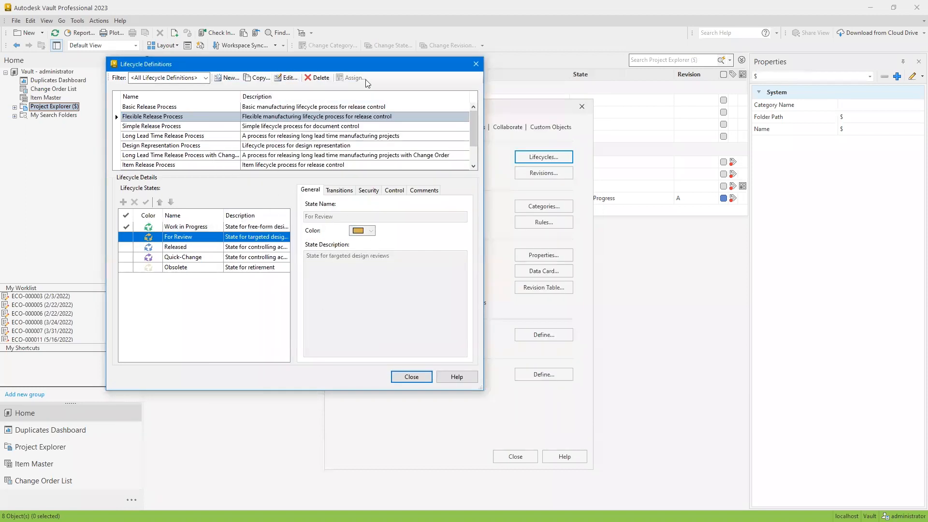
Copy the Flexible Release Process lifecycle definition and name the copy KVA Lifecycle
click(258, 77)
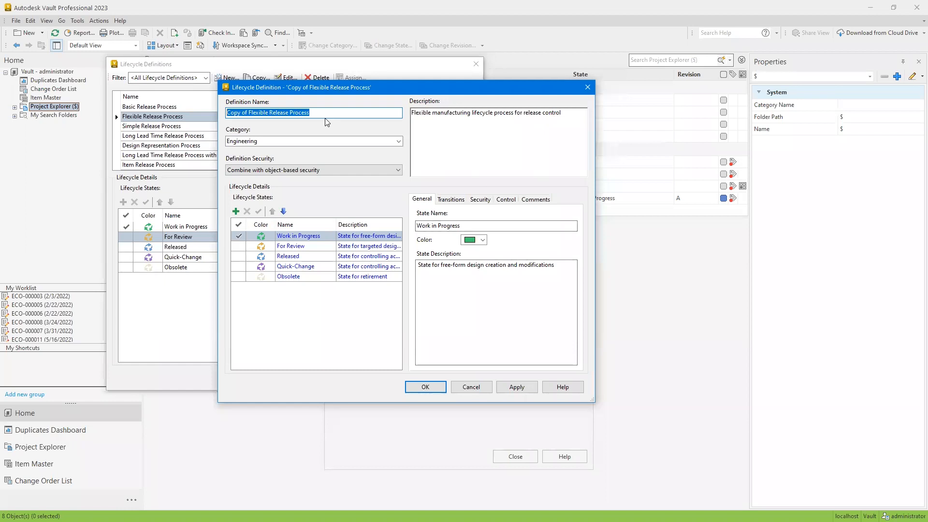
text(K)
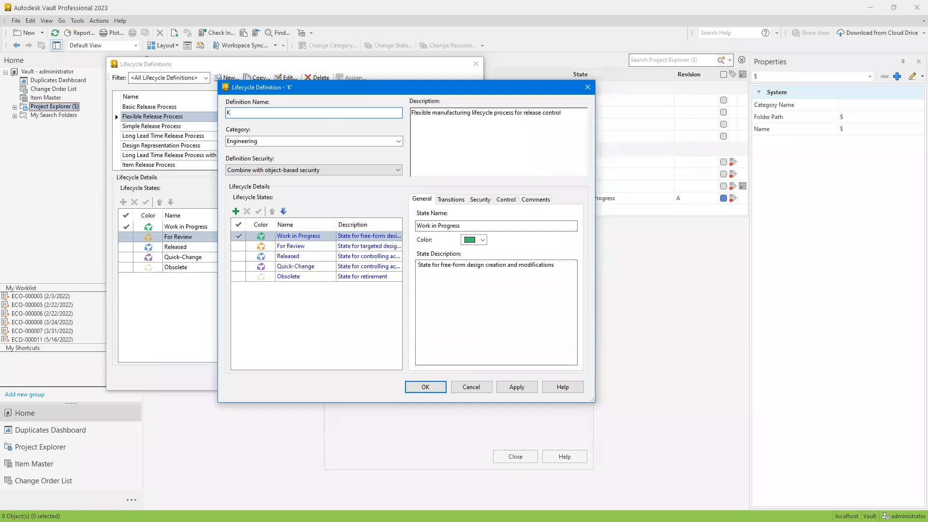
text(VA Lifecycle)
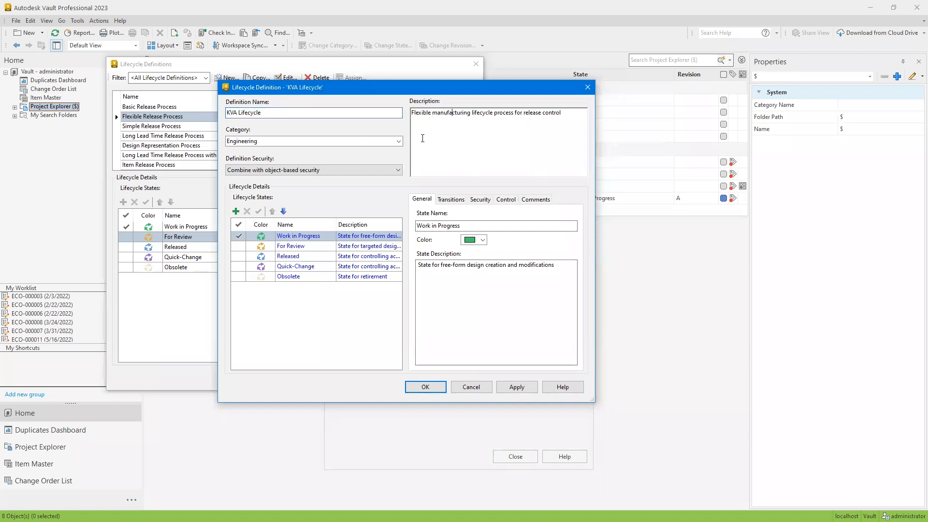
Review the category and definition security options available for the KVA Lifecycle, keeping the current selections
click(399, 140)
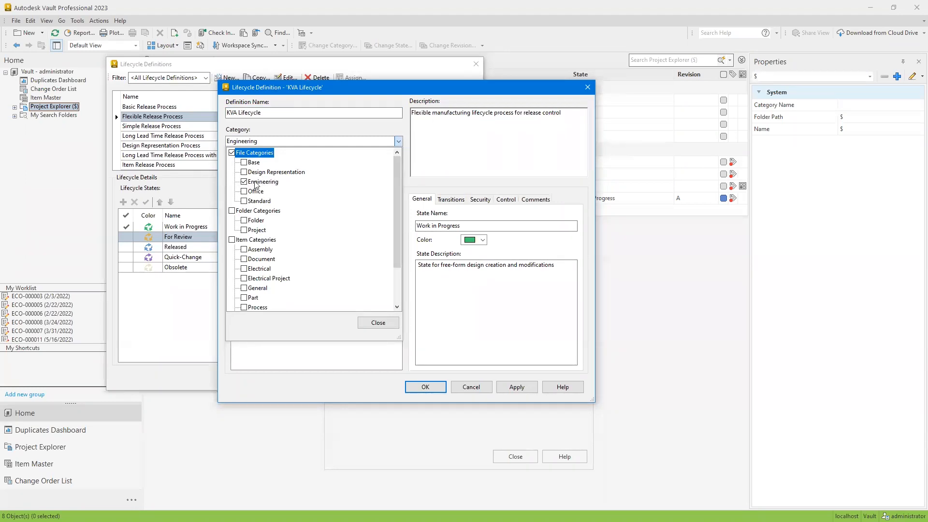
scroll(314, 220, down, 2)
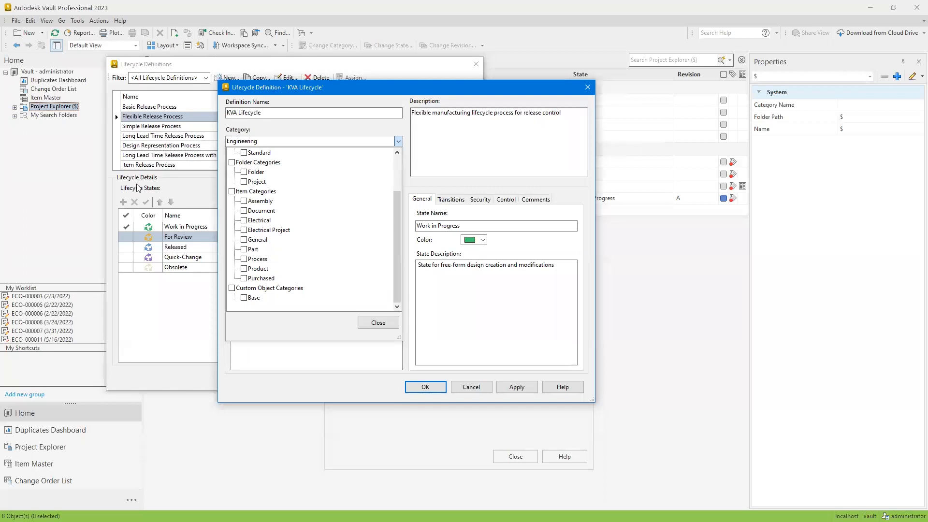
scroll(306, 216, up, 2)
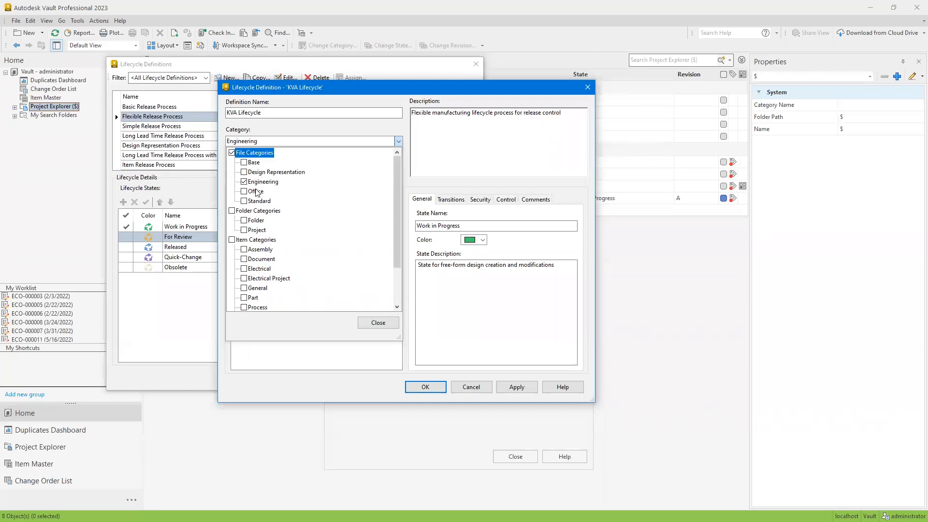
click(344, 139)
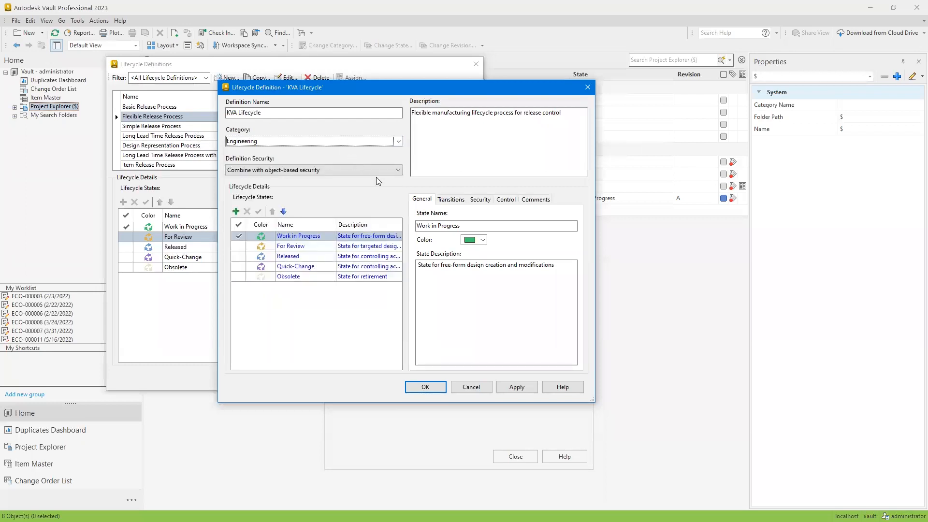
click(346, 170)
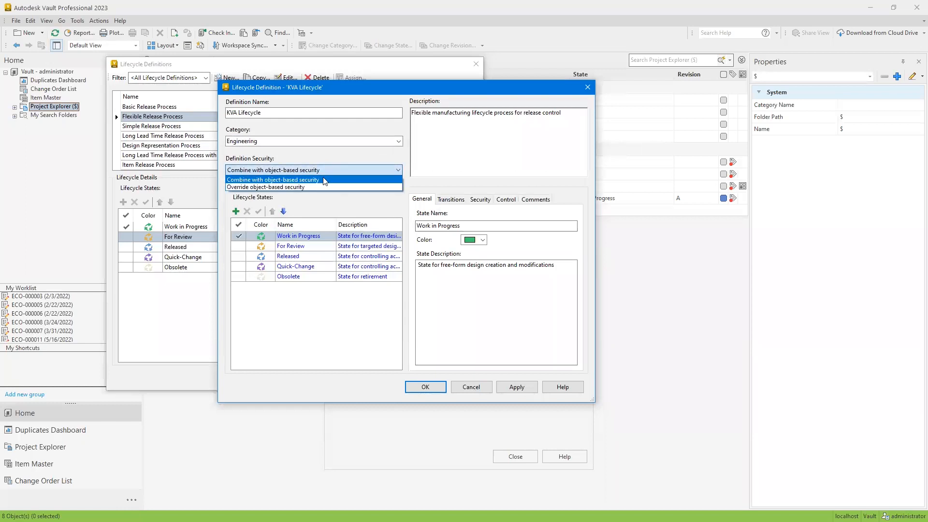
click(341, 154)
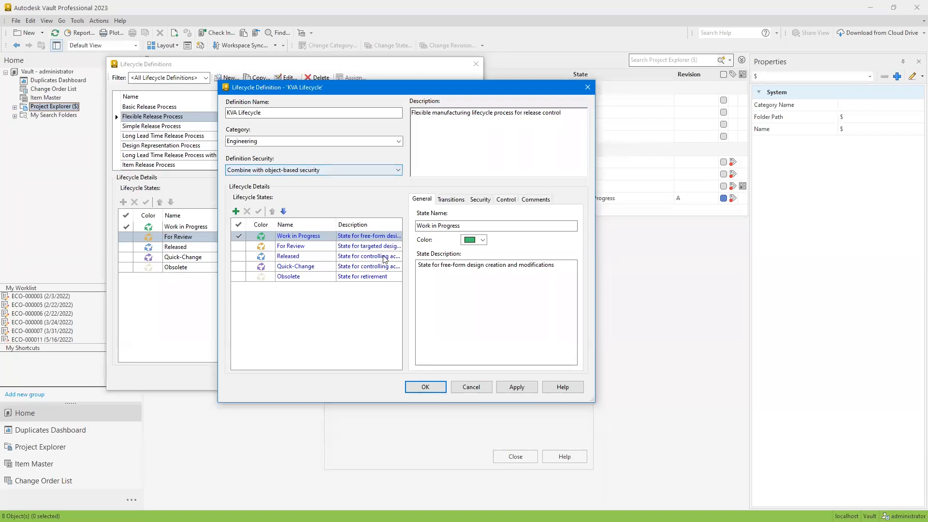
Check the Quick-Change, Released, Work in Progress and For Review states, and apply the KVA Lifecycle definition
click(303, 266)
click(309, 256)
click(449, 225)
double_click(449, 225)
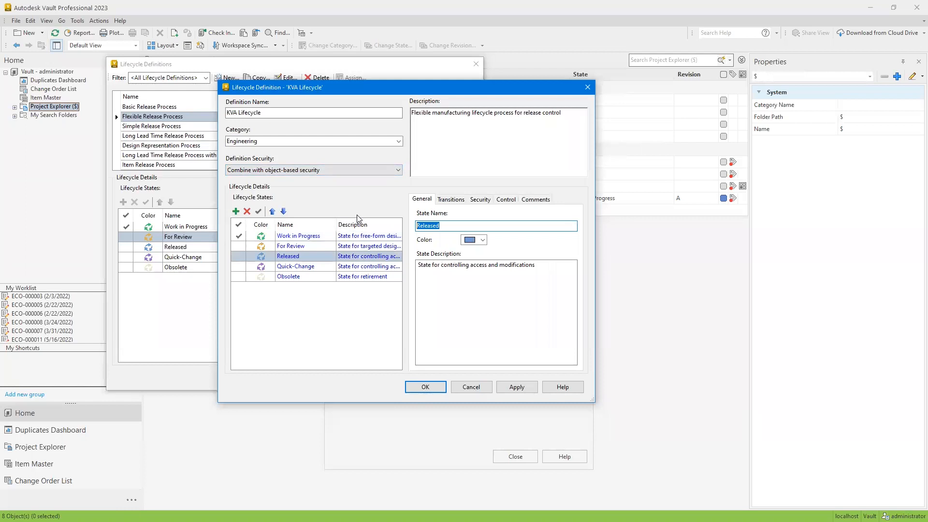
click(313, 236)
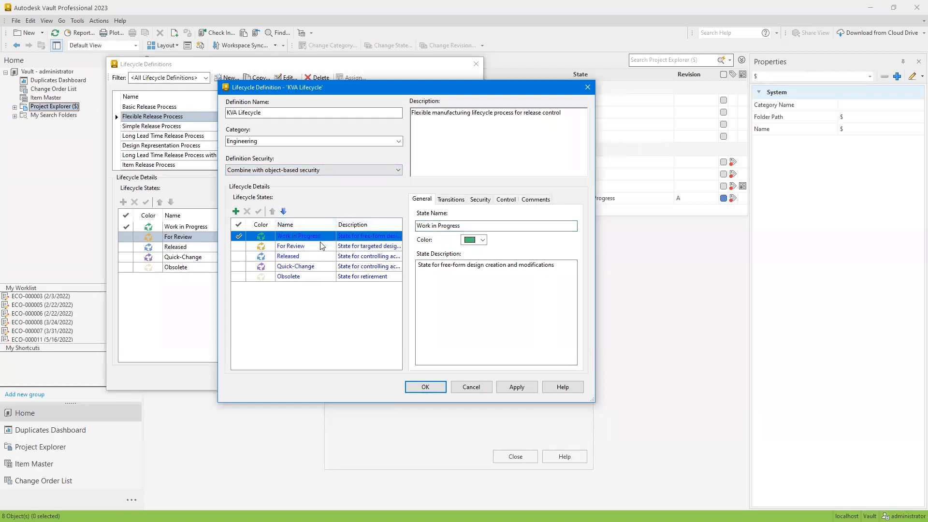
click(308, 257)
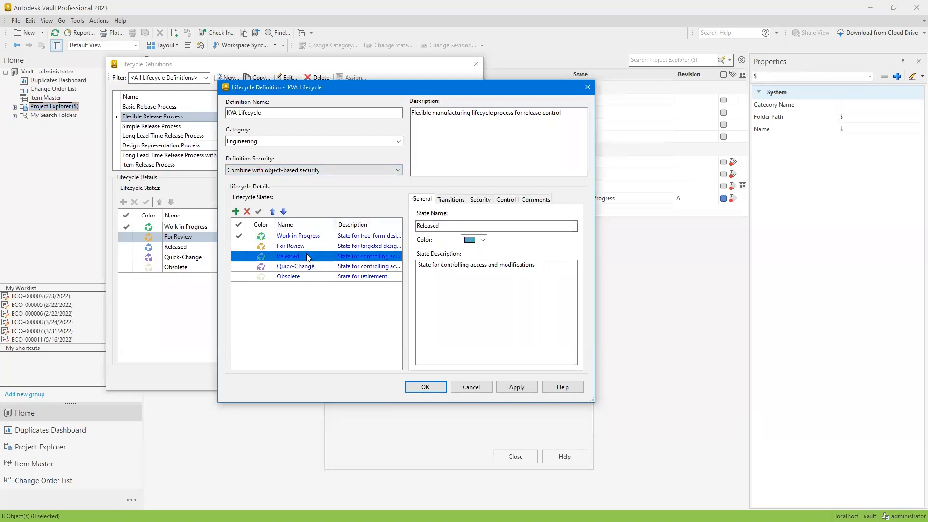
click(295, 250)
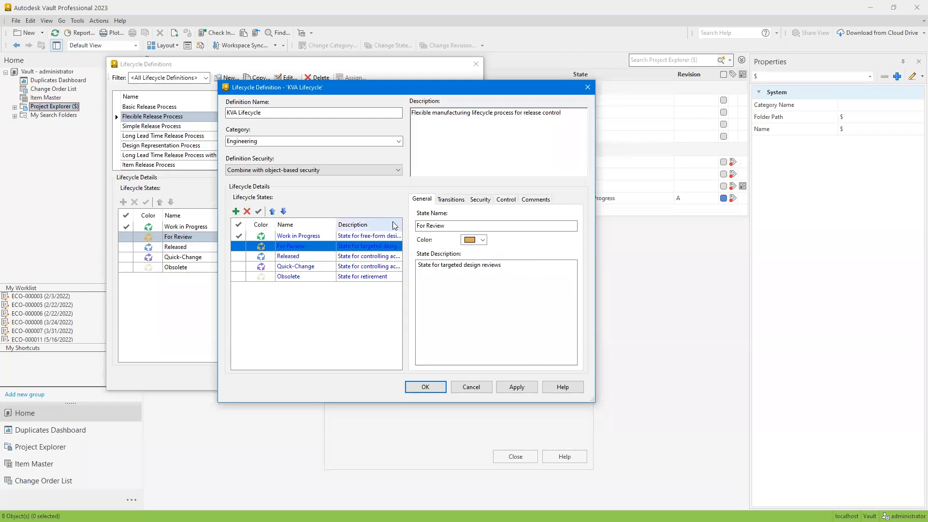
click(444, 226)
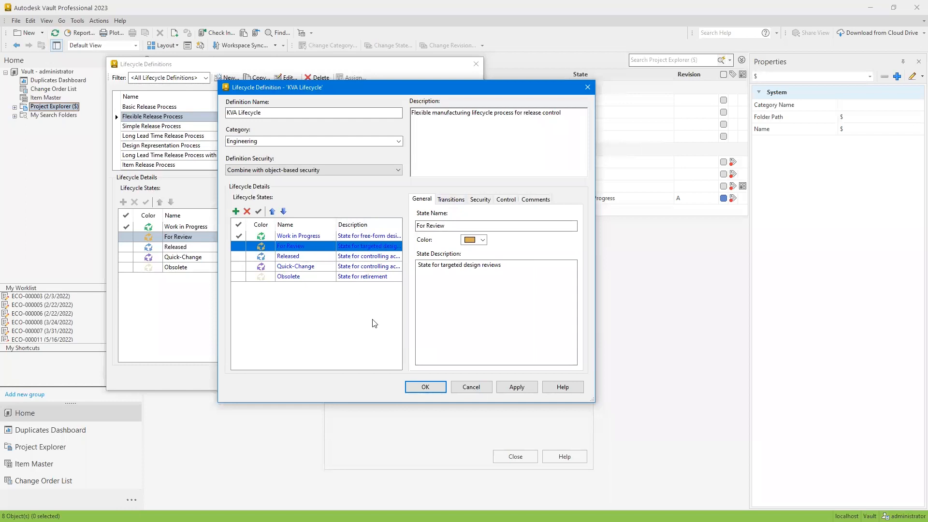
click(523, 387)
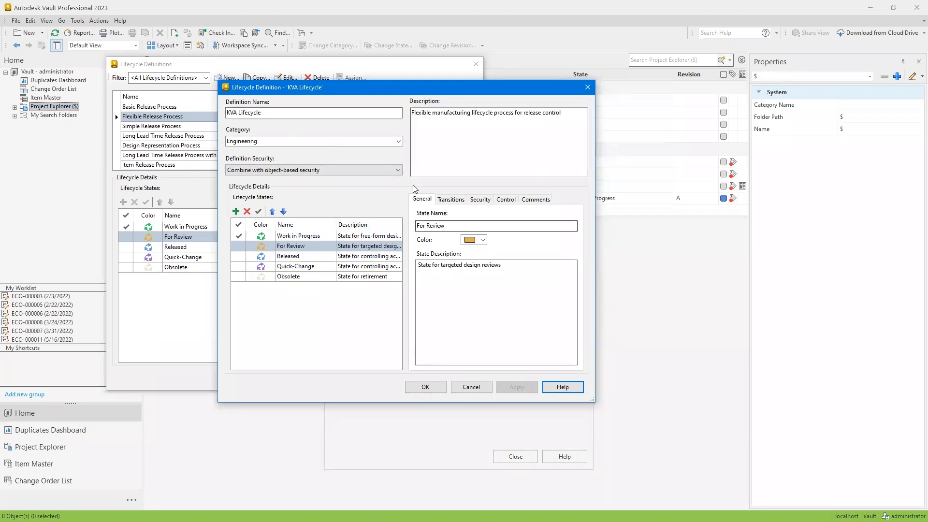
Examine the name, color and description of each KVA Lifecycle state, from Work in Progress through Obsolete
drag(447, 227, 279, 289)
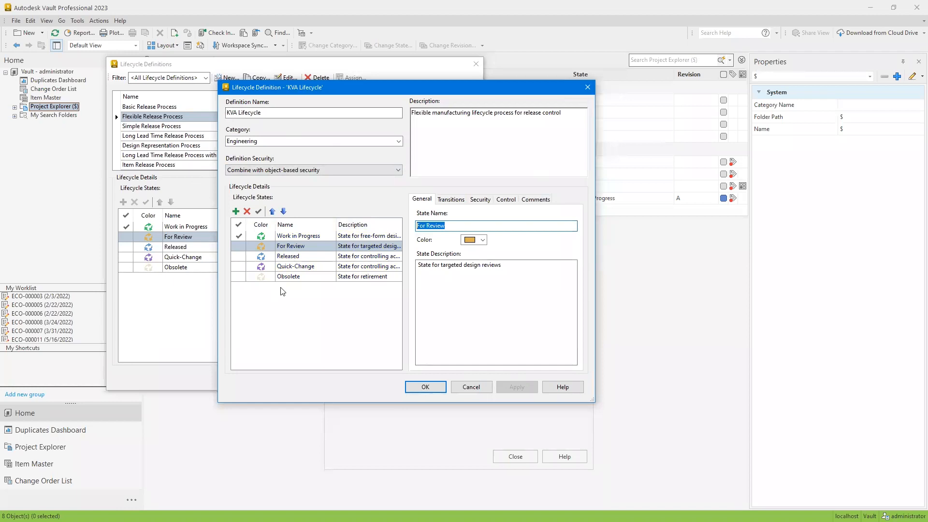
click(317, 257)
click(316, 235)
click(316, 246)
click(309, 266)
click(297, 276)
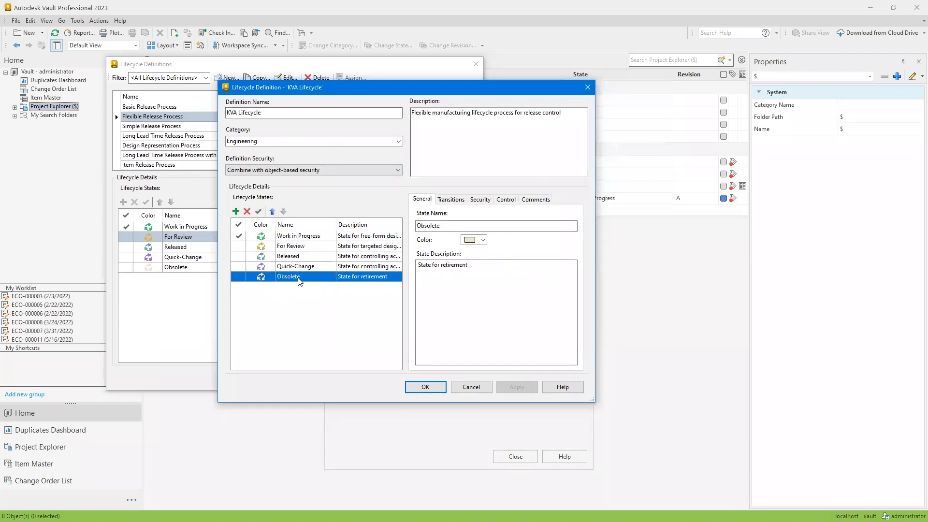
Add a lifecycle state named Quality with the description Quality Review to the KVA Lifecycle and apply the change
click(235, 211)
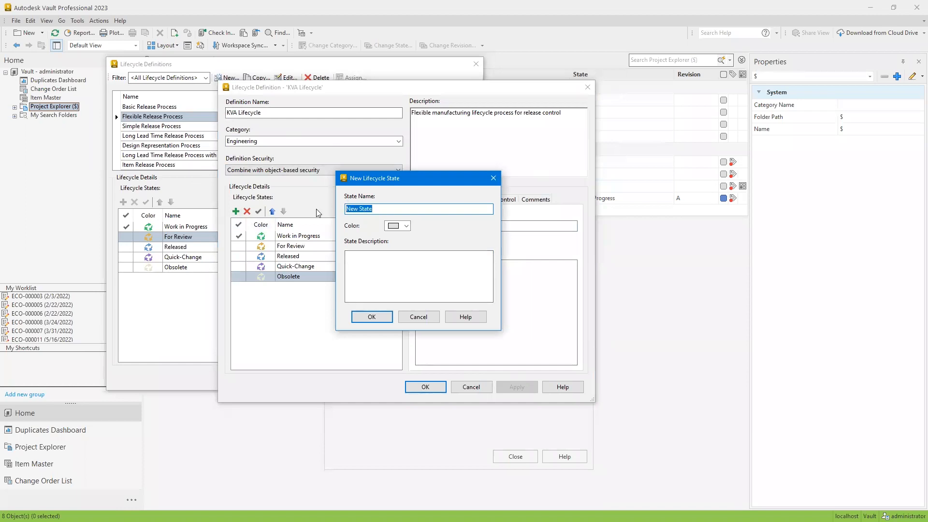
text(Quality)
click(382, 265)
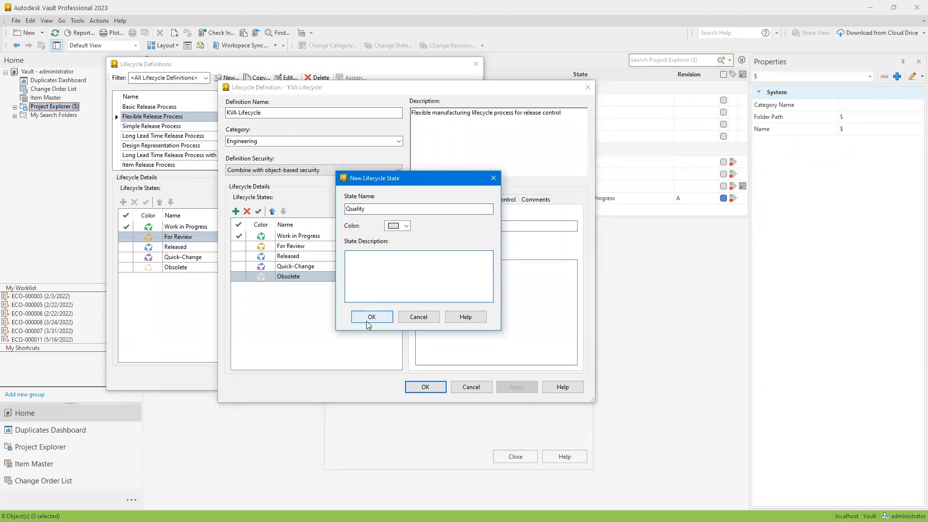
text(Quality Review)
click(383, 320)
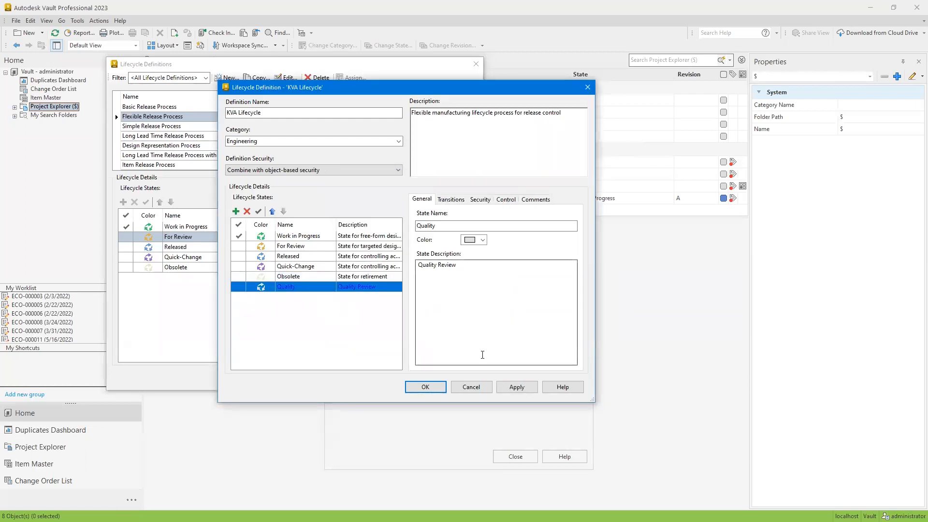
click(516, 386)
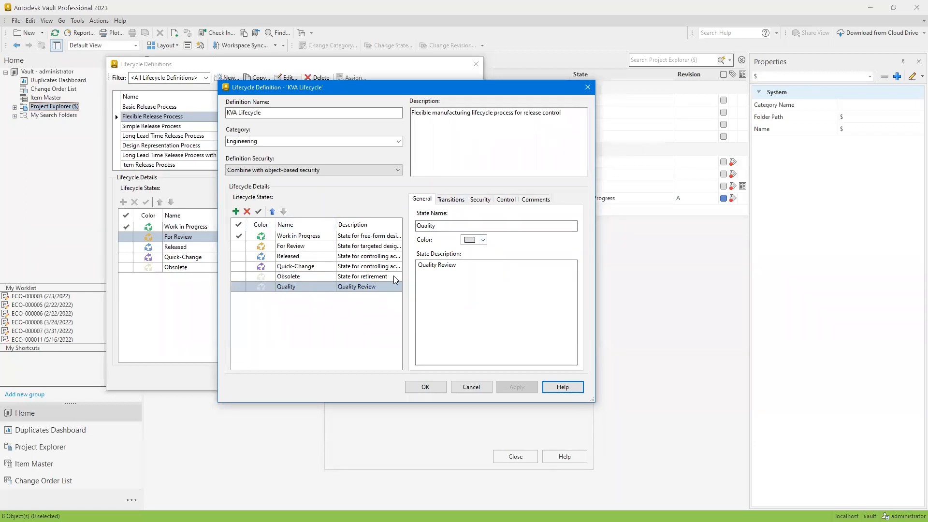
Review the Work in Progress transitions and examine the criteria and available properties for the transition to For Review
click(451, 199)
click(366, 237)
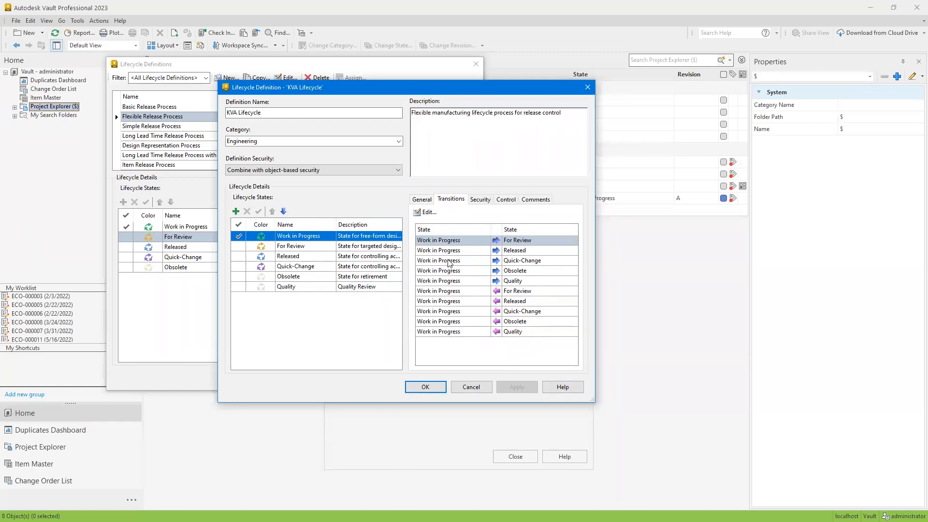
click(426, 213)
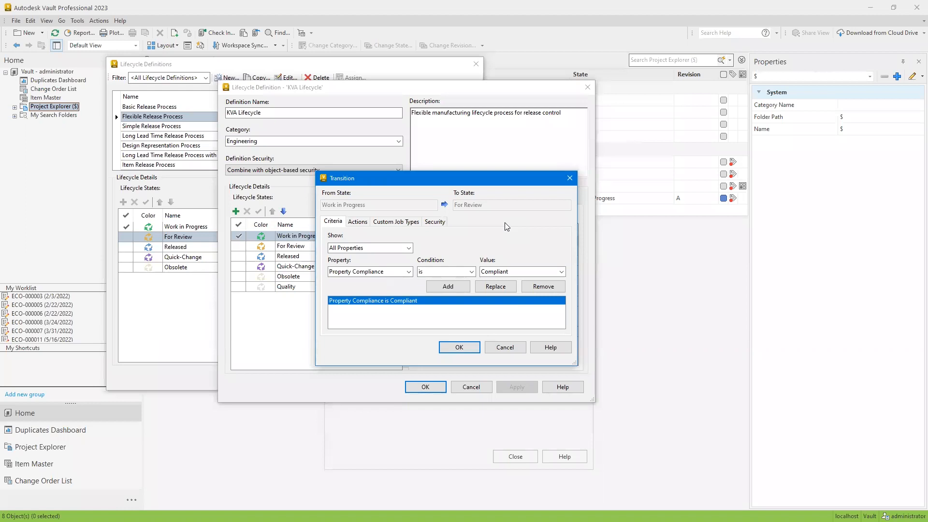
click(408, 271)
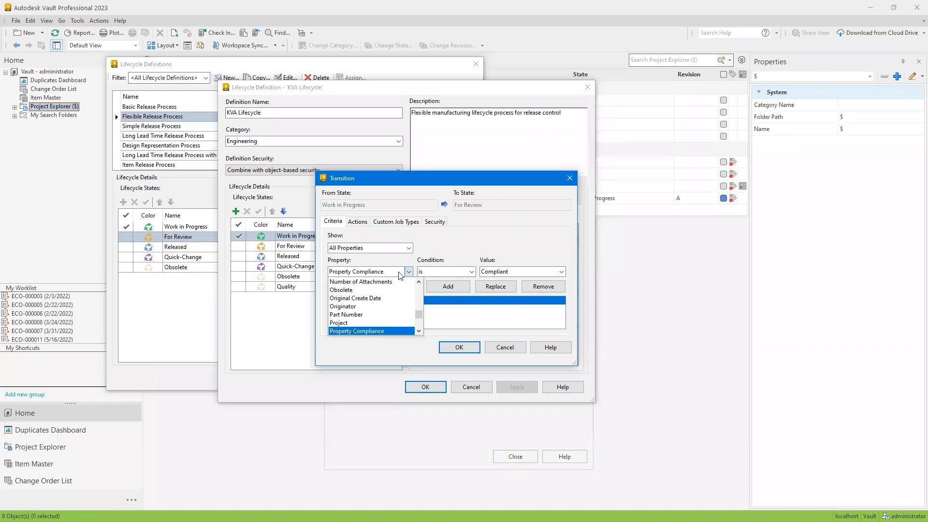
scroll(384, 307, up, 3)
scroll(384, 307, up, 10)
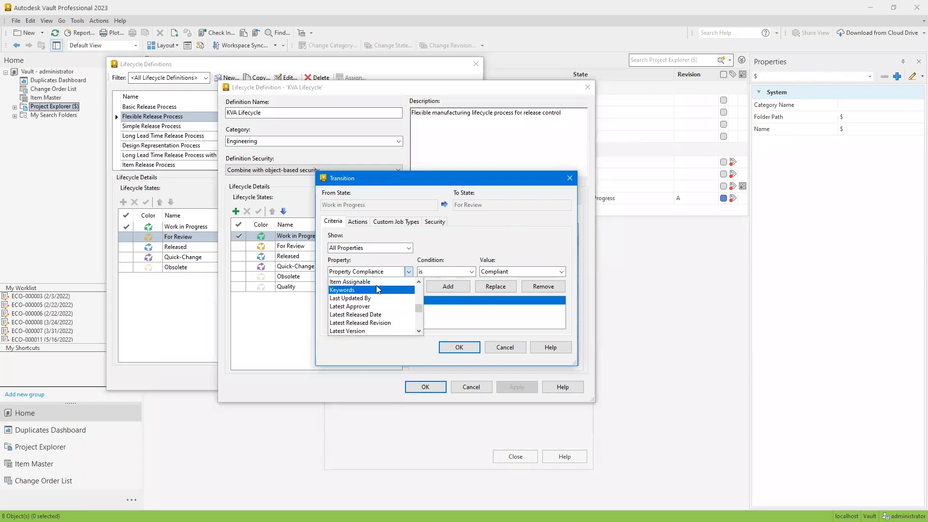
click(462, 253)
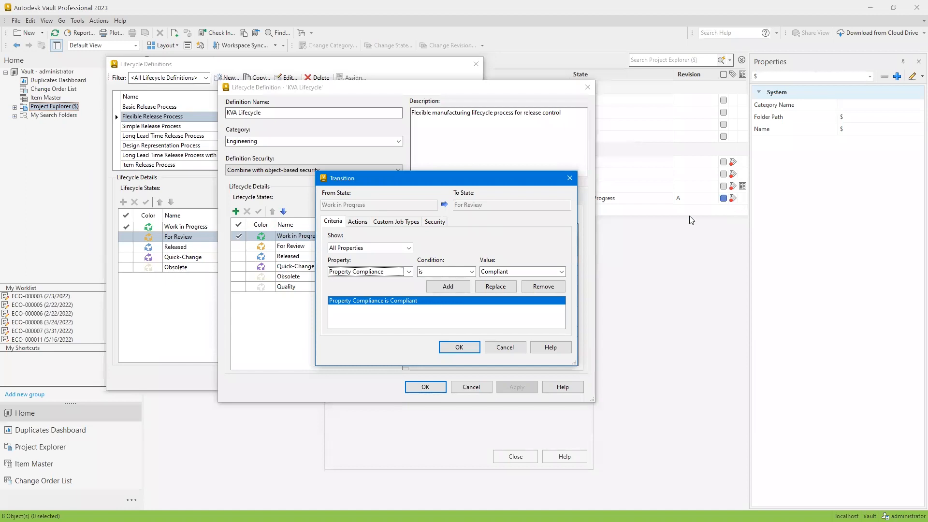
Examine the file actions, revision bump options, custom job types and security of the Work in Progress to For Review transition
click(353, 223)
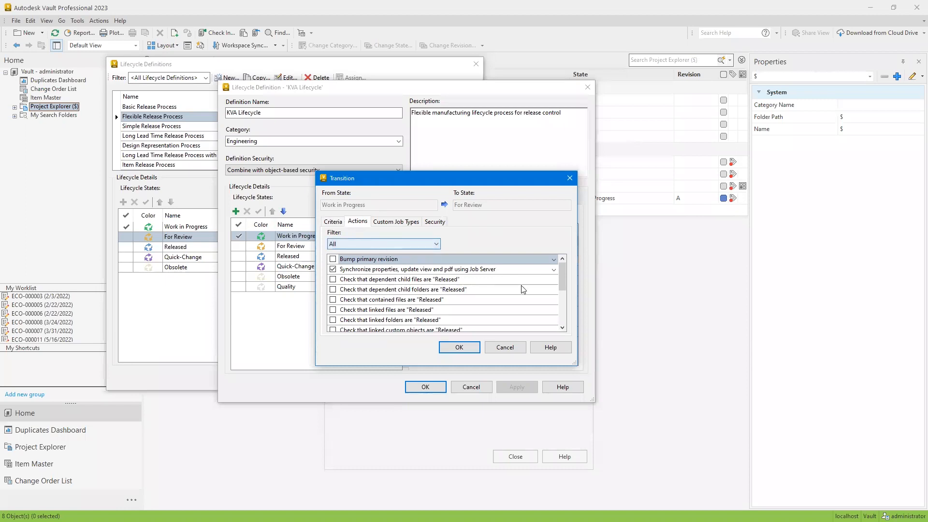
click(360, 244)
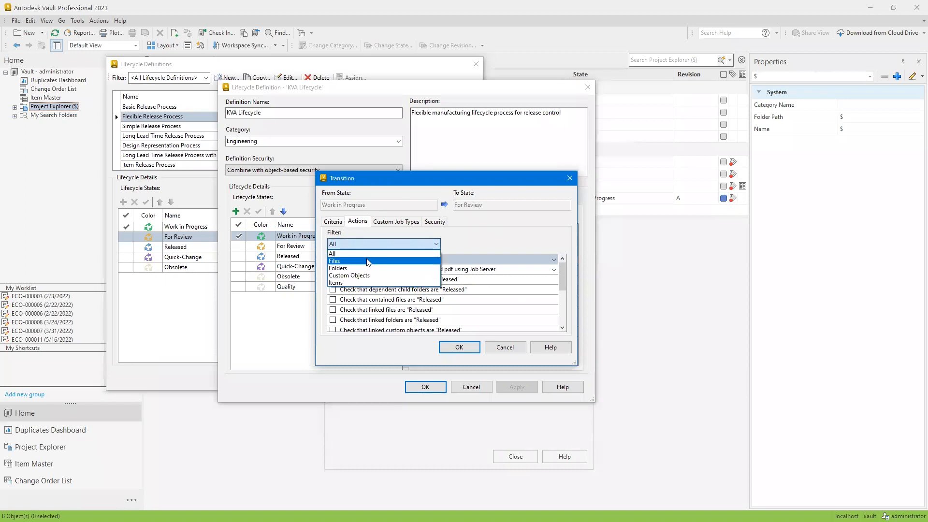
click(369, 262)
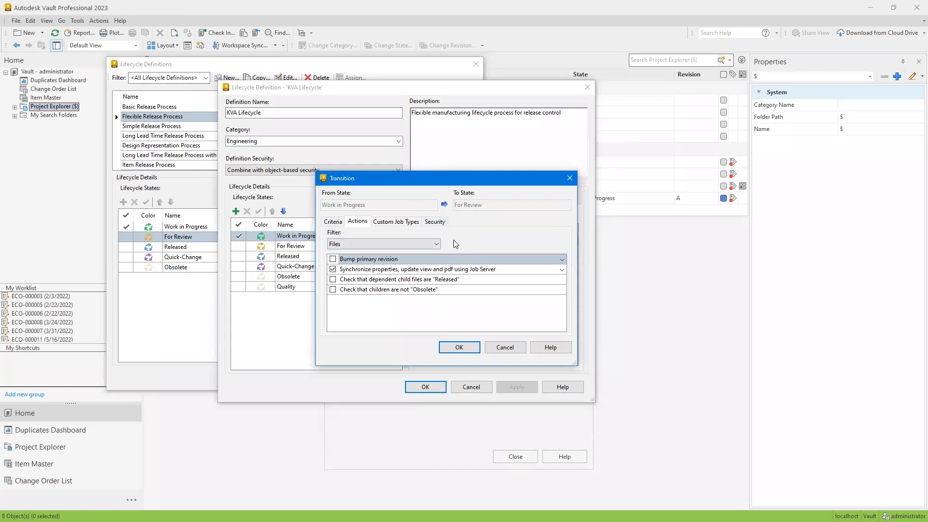
click(562, 259)
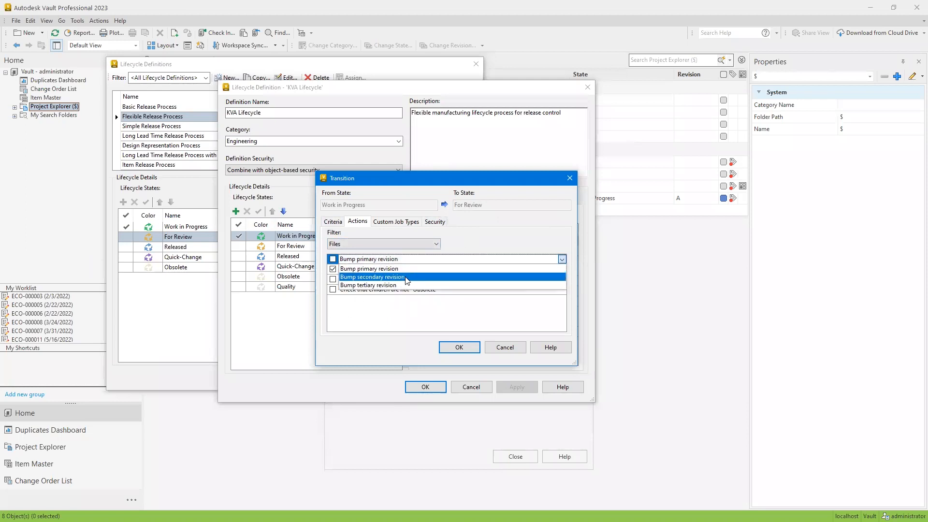
click(396, 317)
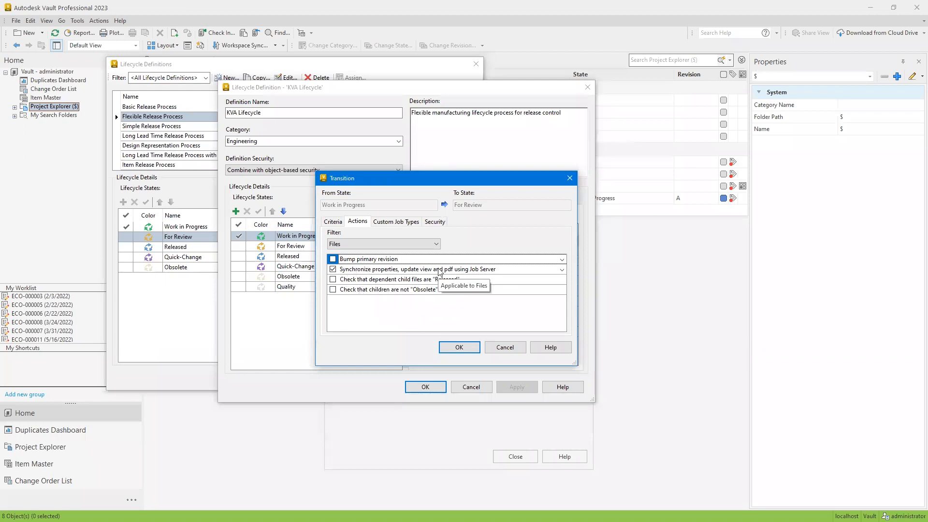
click(399, 223)
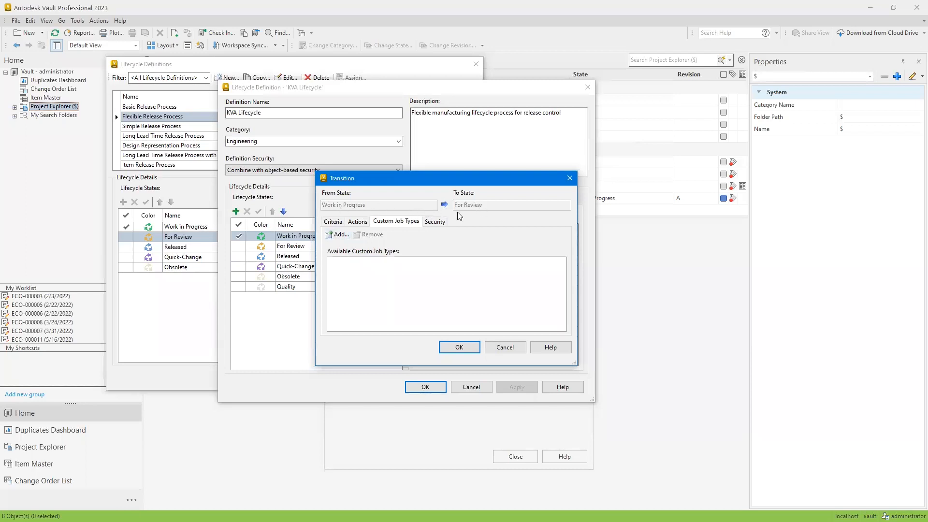
click(432, 224)
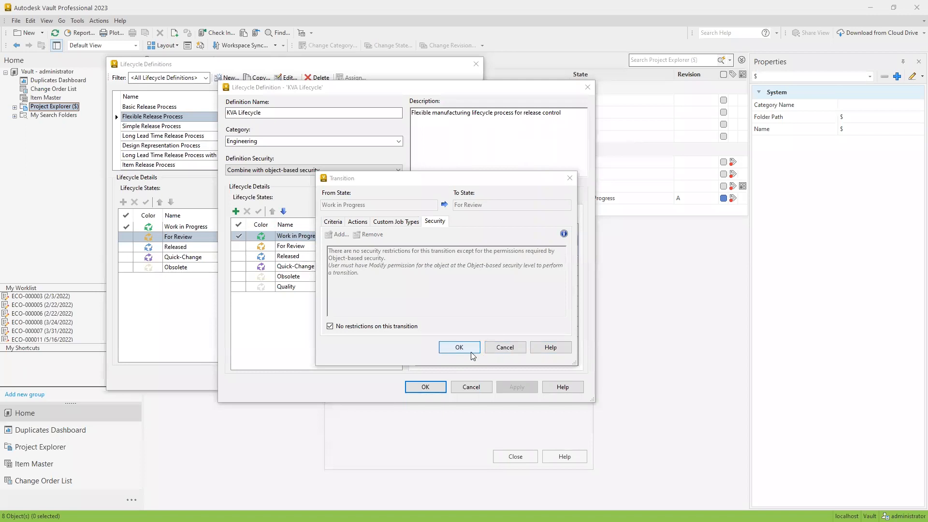
click(444, 345)
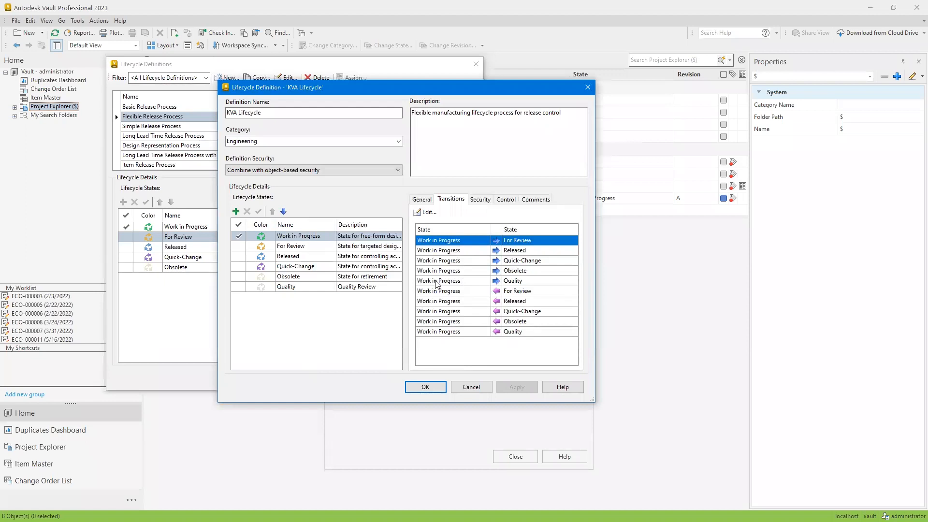
Restrict the Work in Progress to Obsolete transition by adding Everyone with the Deny permission
click(467, 271)
click(427, 212)
click(434, 221)
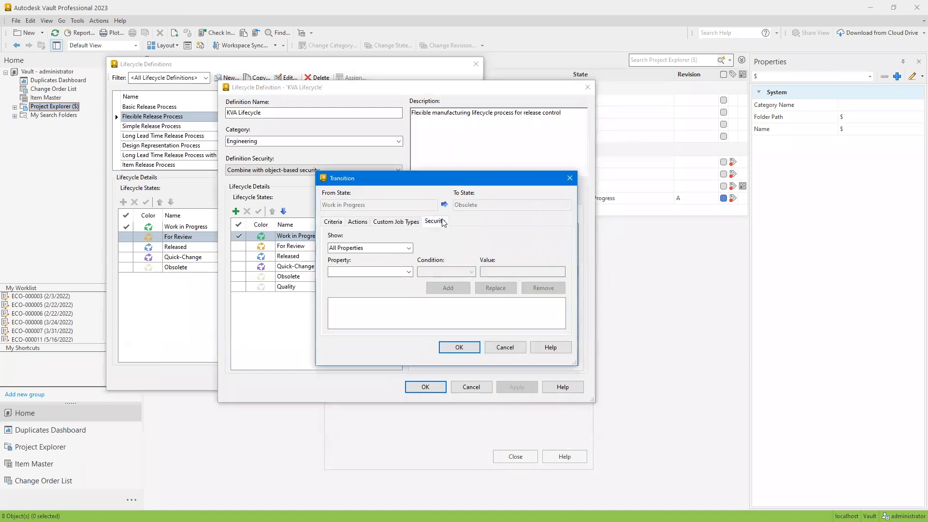
click(333, 327)
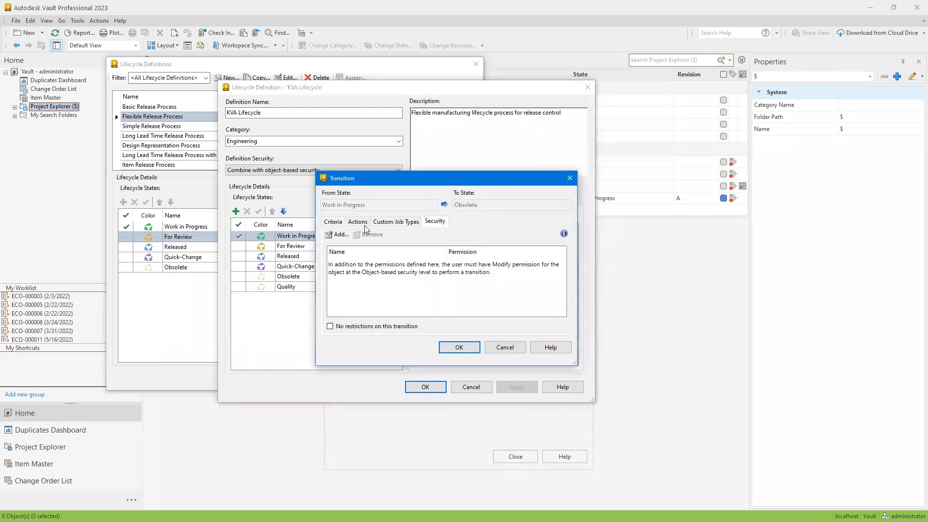
click(342, 235)
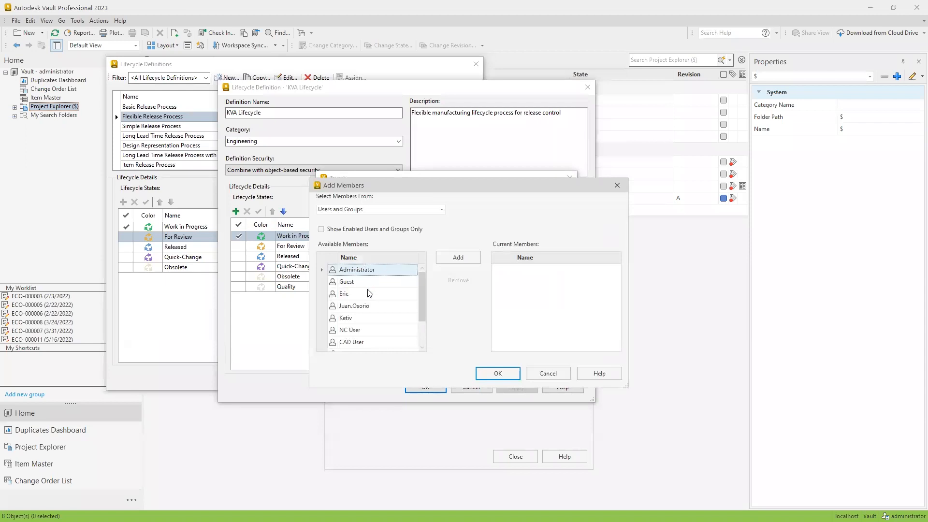
click(389, 209)
click(362, 228)
click(457, 257)
click(502, 374)
click(468, 263)
click(465, 280)
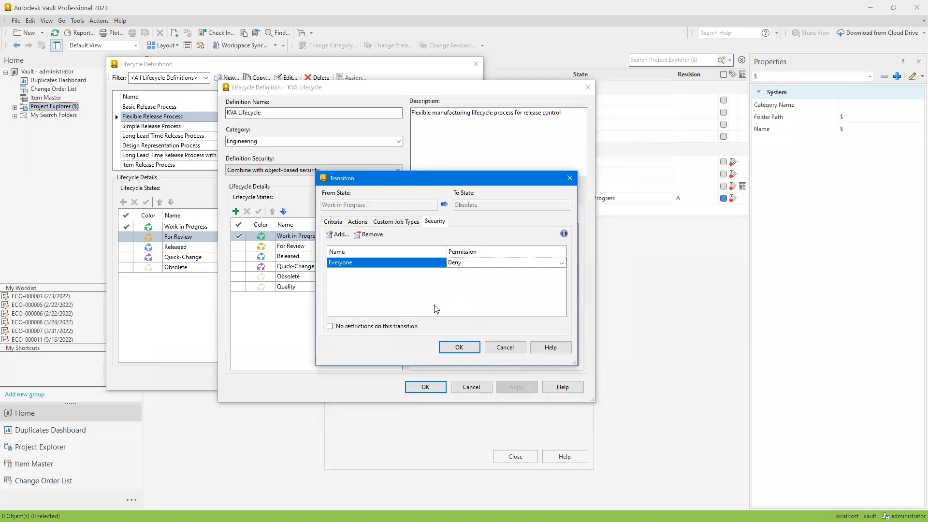
click(458, 346)
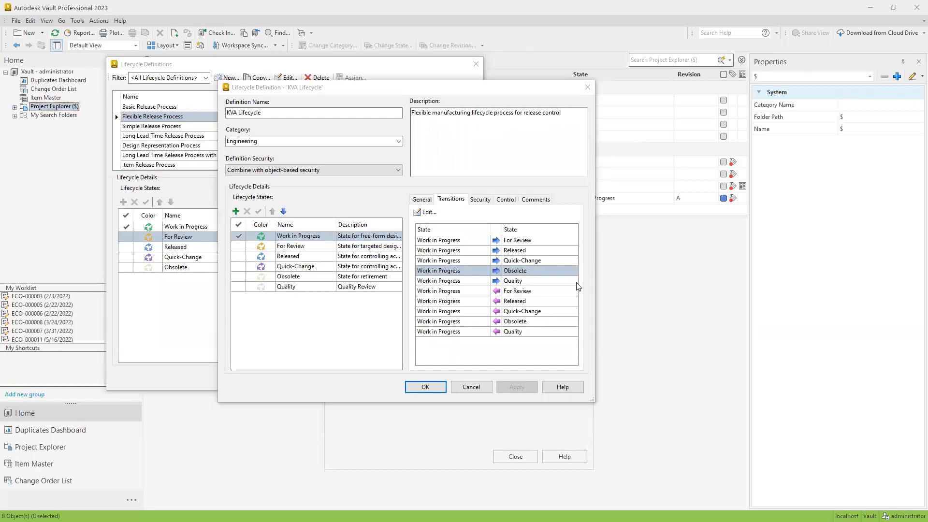
Check the security restrictions of the Obsolete to Work in Progress transition, leaving its settings as they are
click(299, 277)
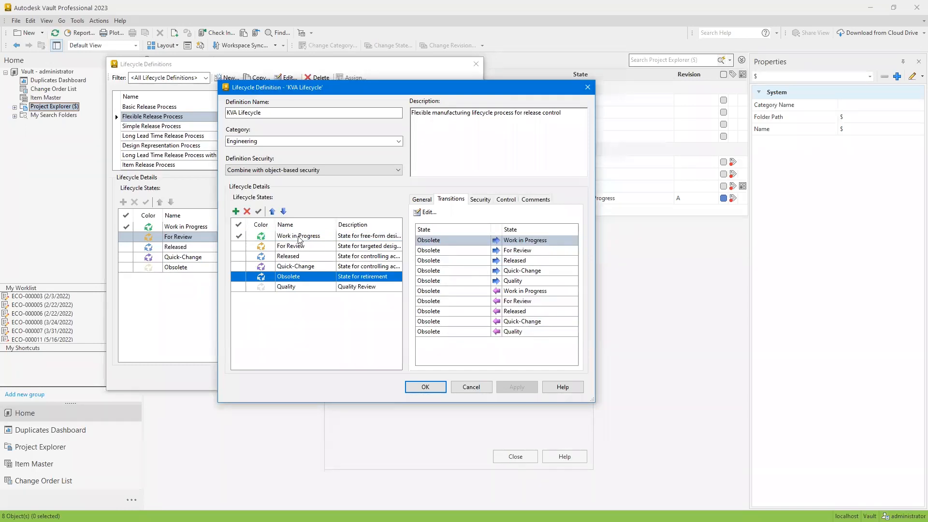
click(456, 237)
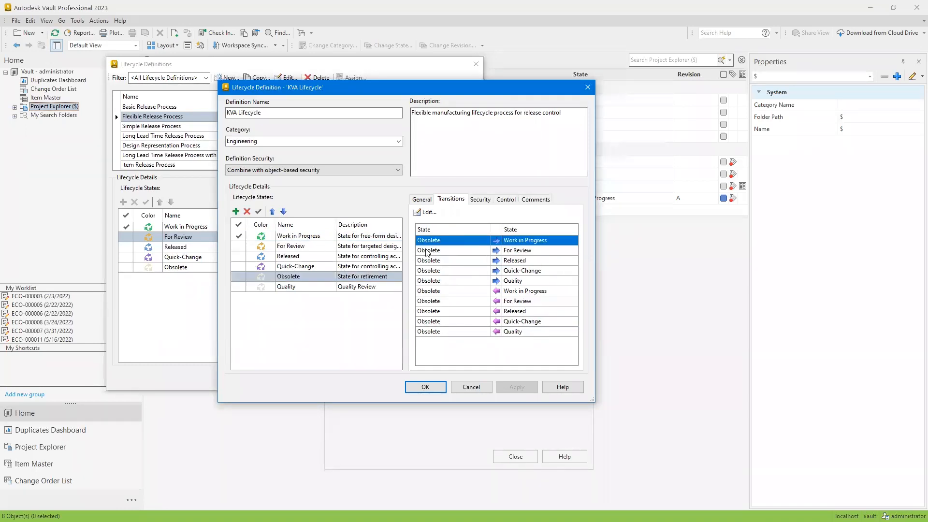
click(430, 213)
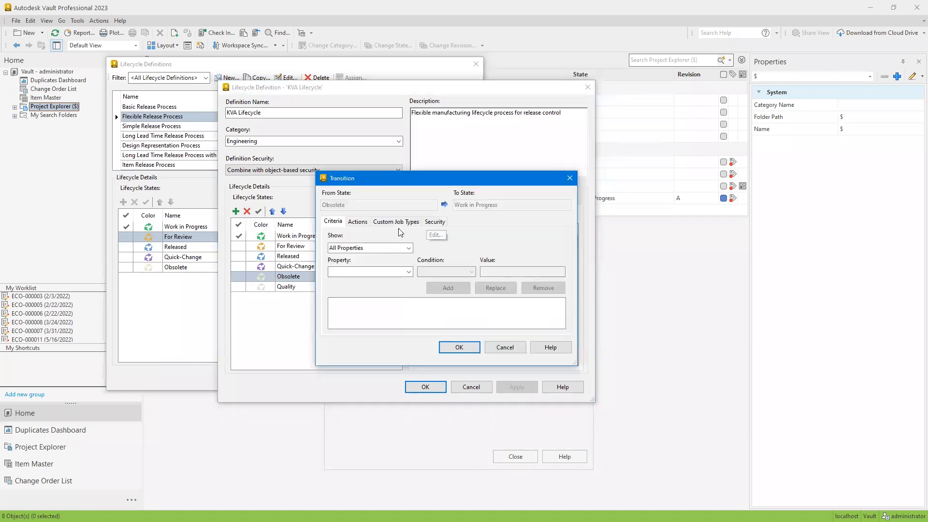
click(429, 222)
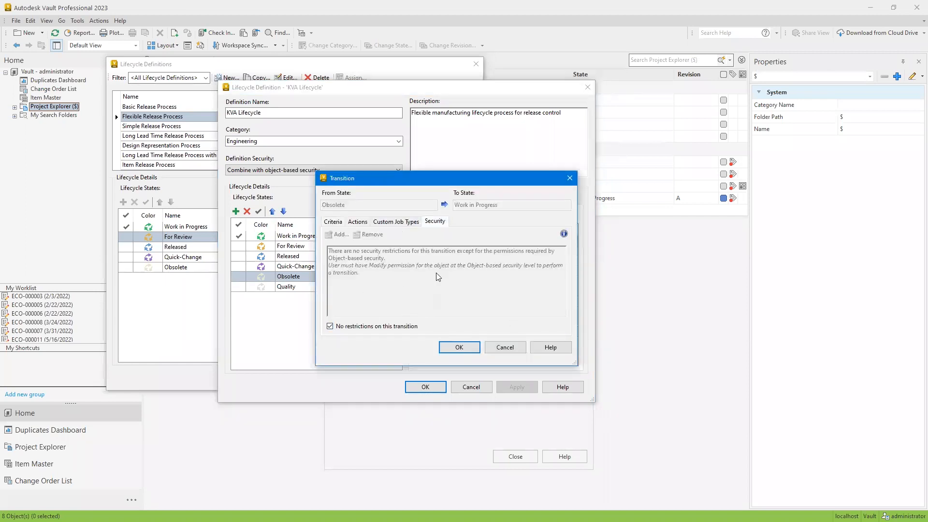
click(522, 349)
click(522, 347)
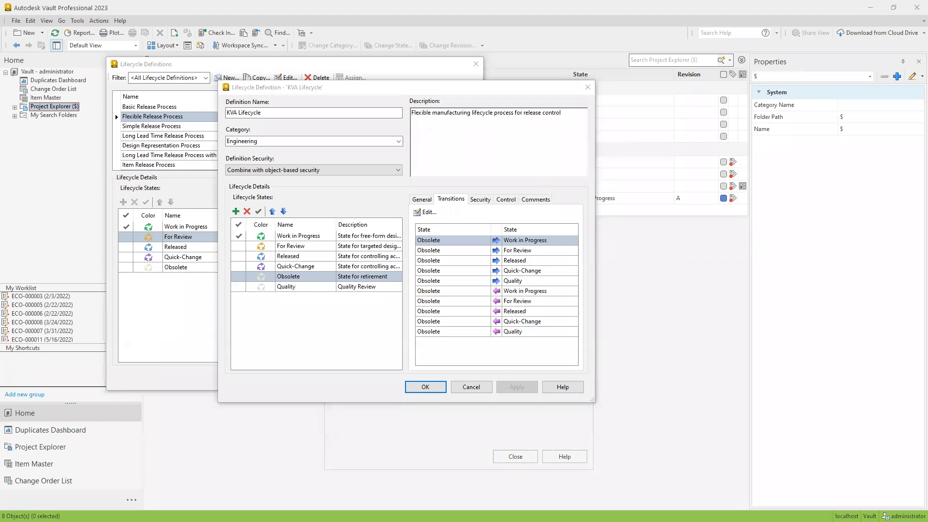
Compare the state-based security permissions of all six KVA Lifecycle states, from Work in Progress through Quality
click(485, 199)
click(305, 235)
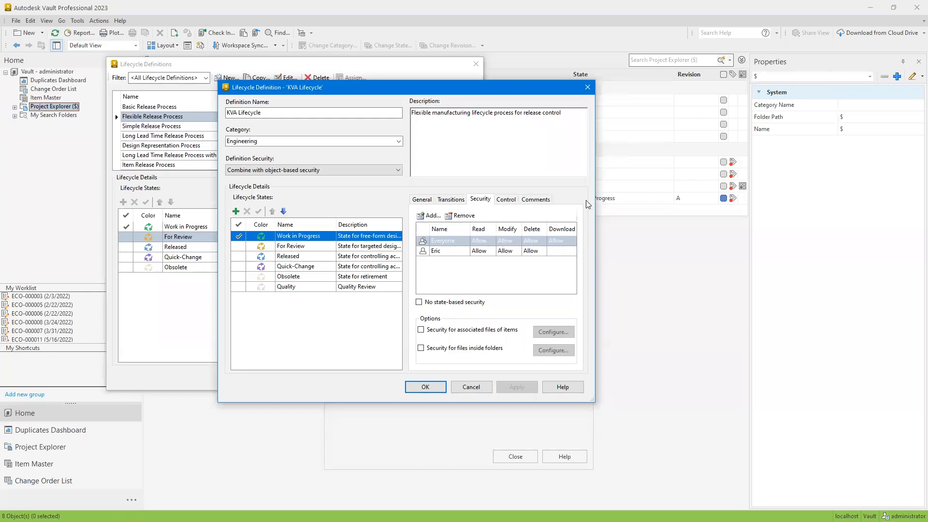
click(314, 246)
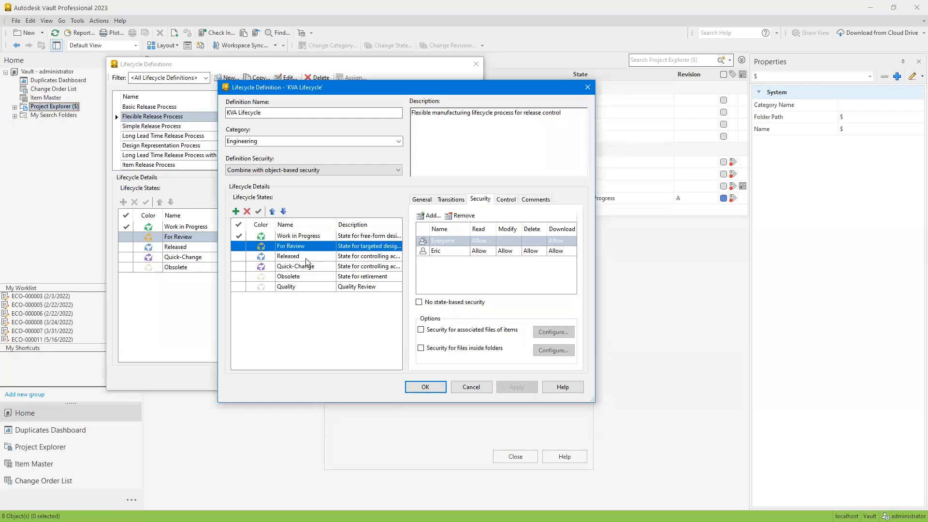
click(306, 259)
click(307, 266)
click(306, 278)
click(298, 288)
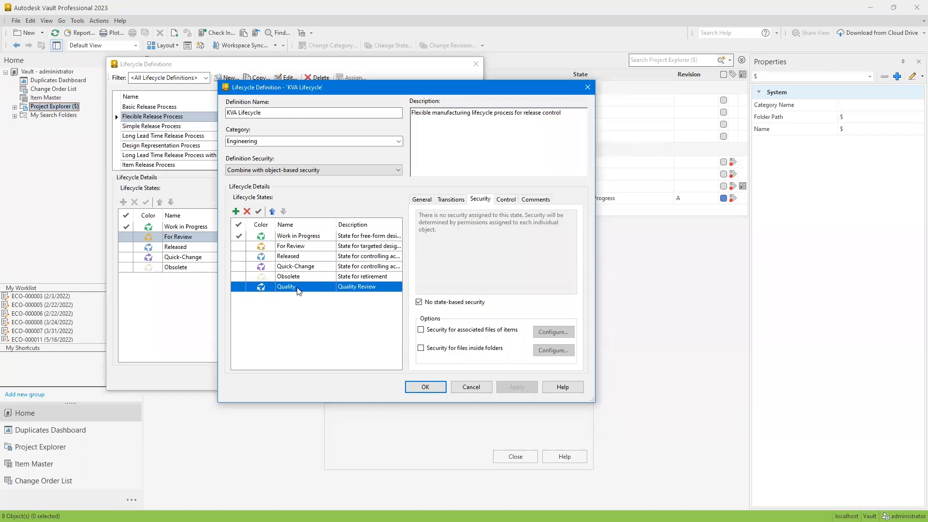
click(309, 274)
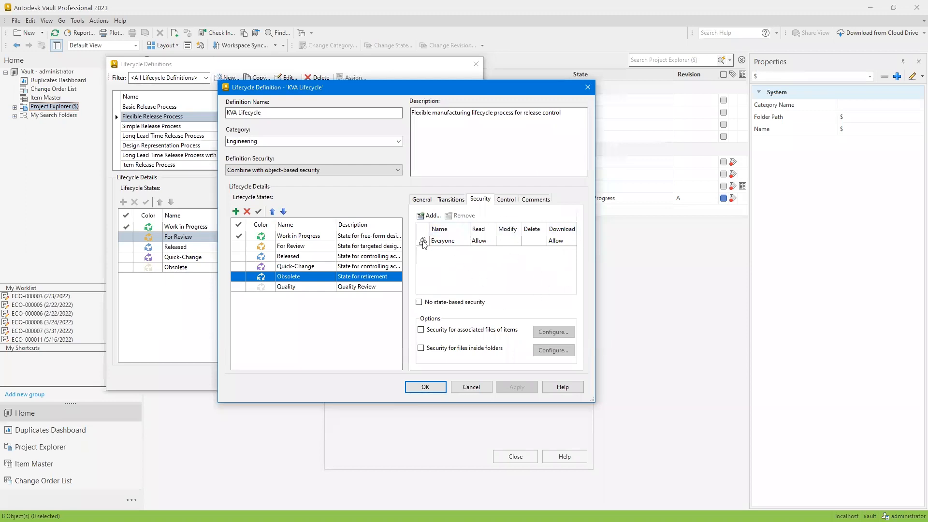
click(304, 265)
click(304, 257)
click(304, 247)
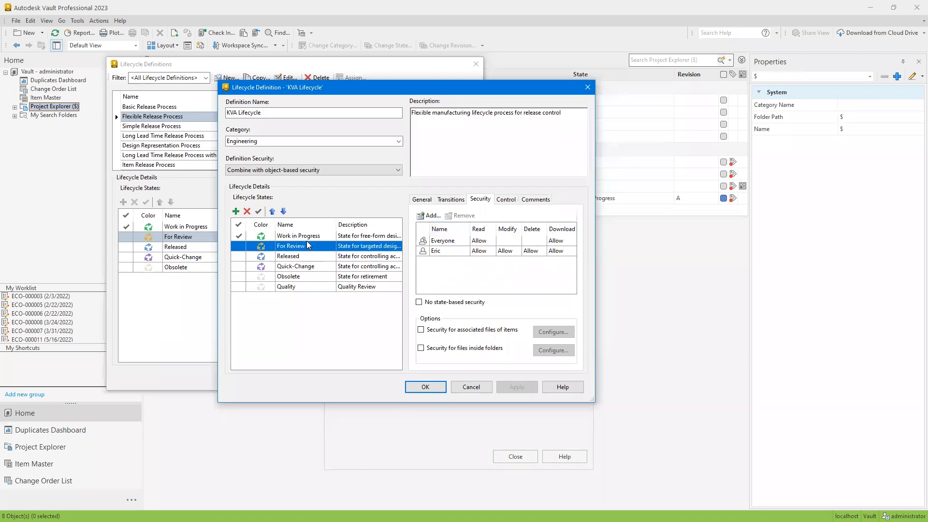
click(313, 236)
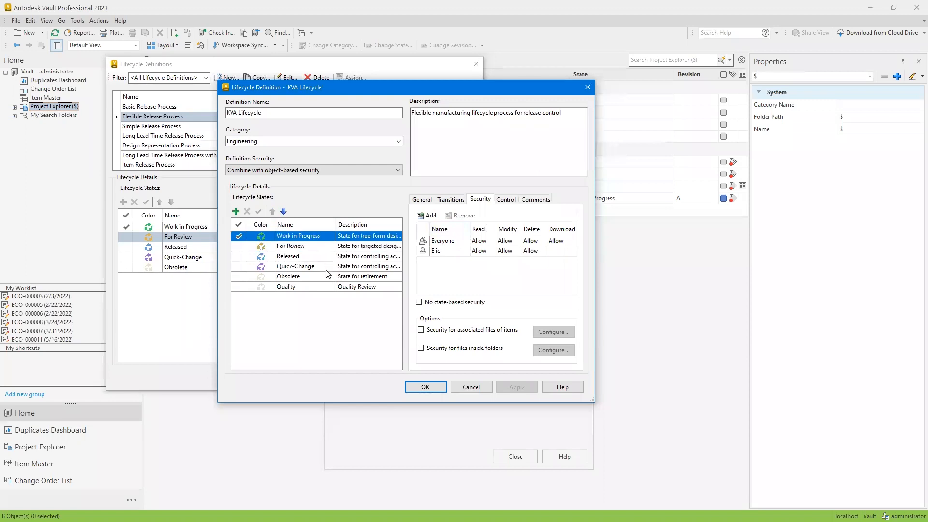
Compare the released, obsolete and controlled-version purge settings of the KVA Lifecycle states from Work in Progress through Obsolete
click(505, 200)
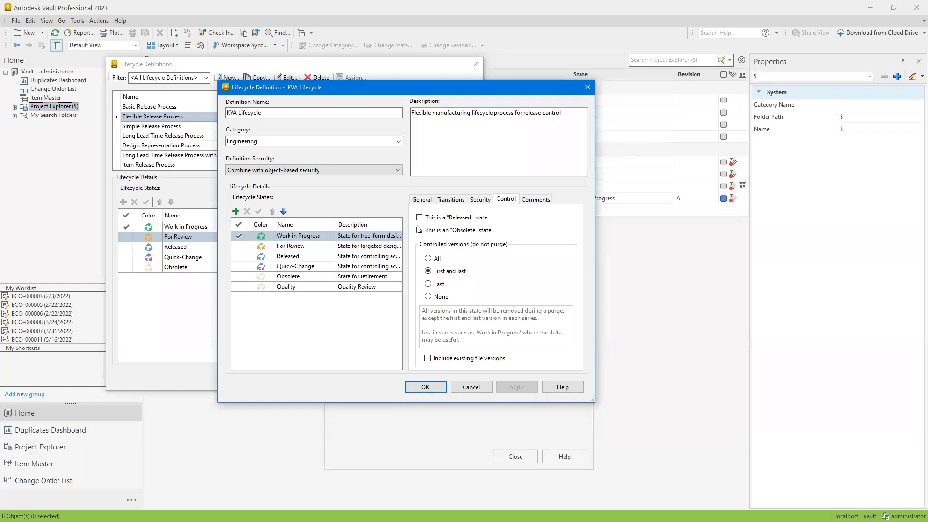
click(289, 245)
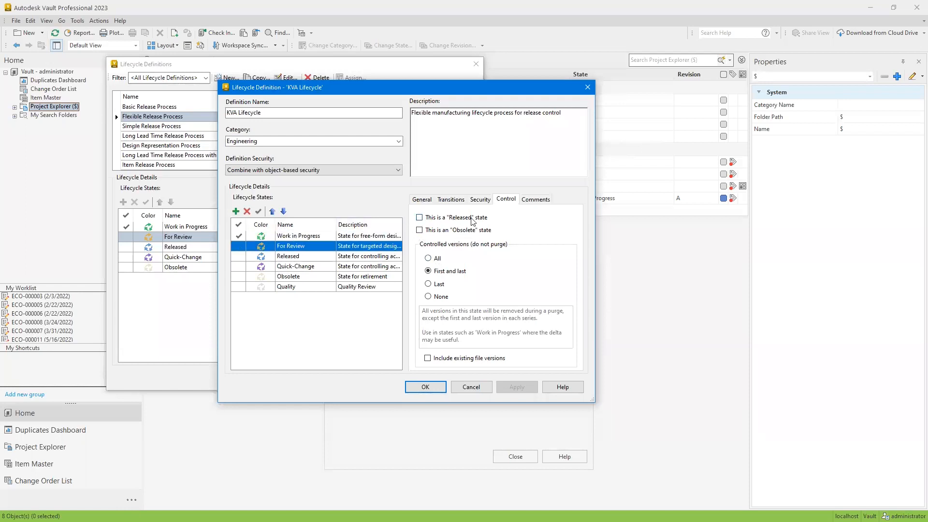
click(309, 256)
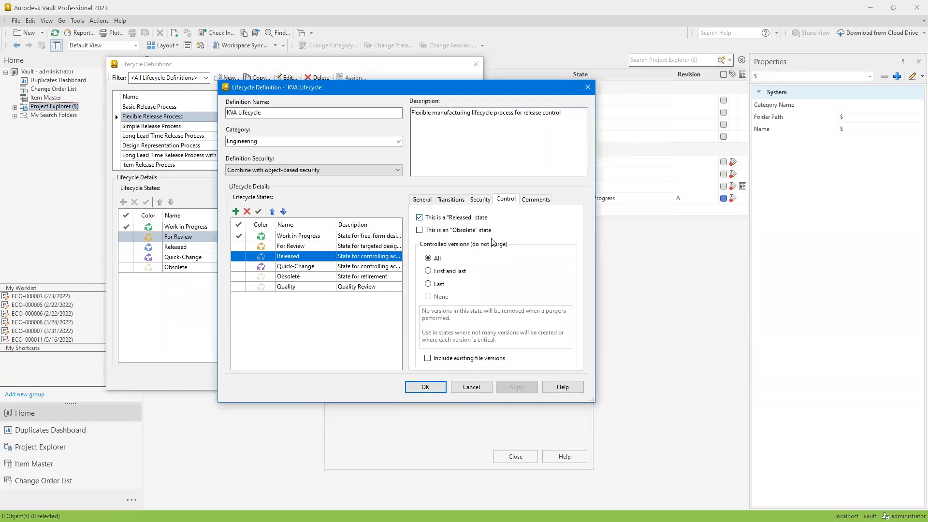
click(294, 266)
click(289, 277)
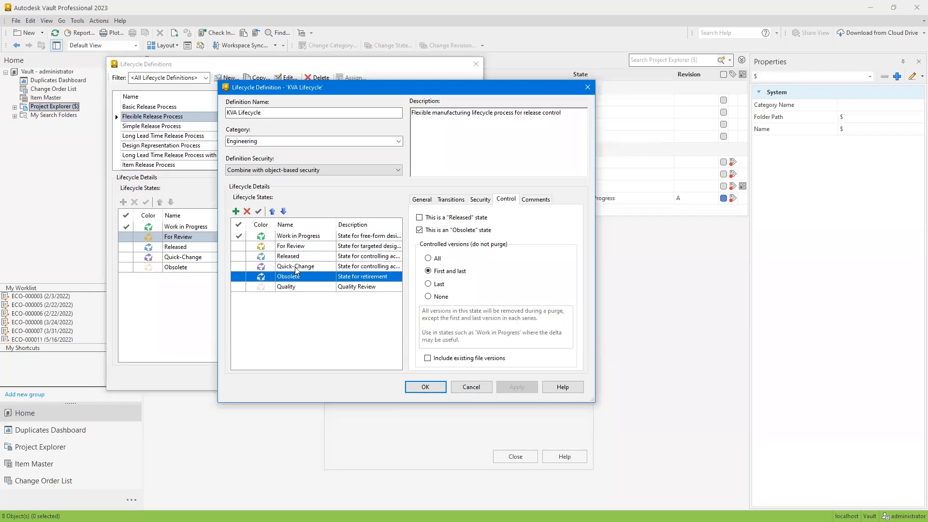
click(334, 266)
click(419, 218)
click(419, 218)
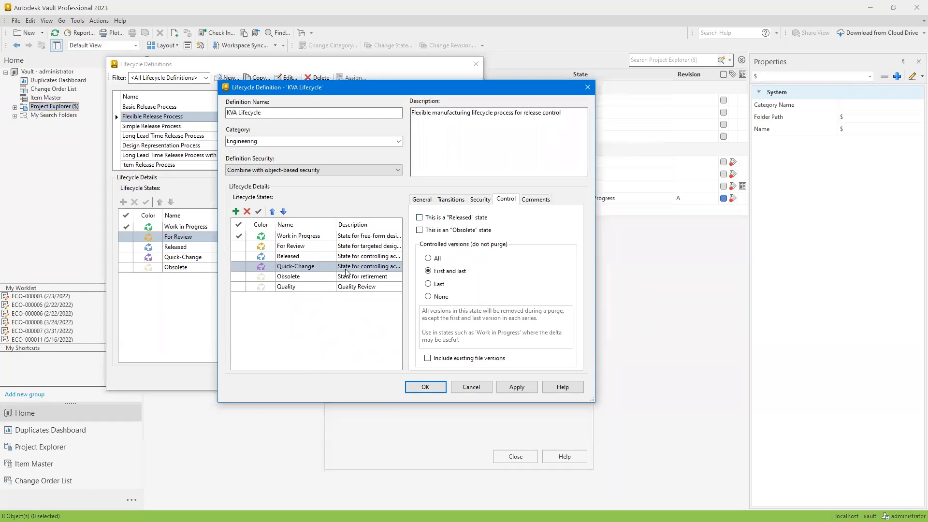
click(293, 257)
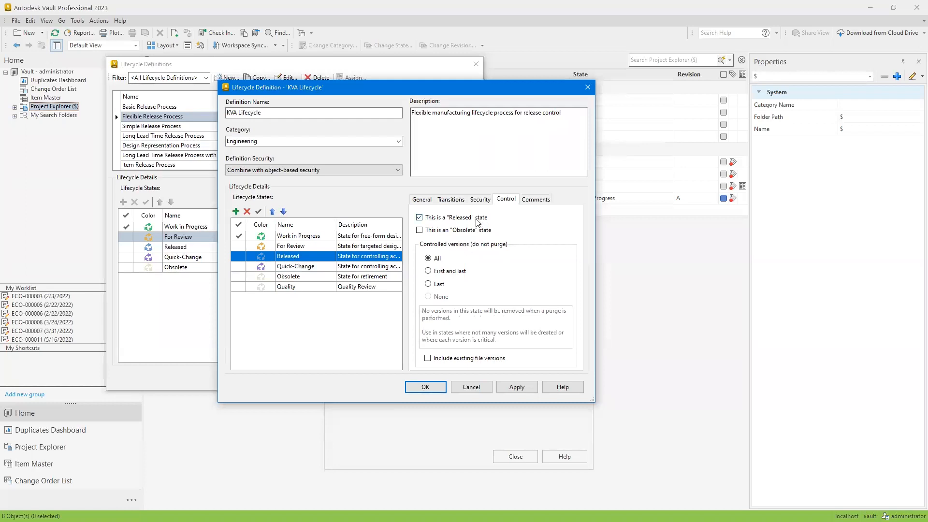
click(317, 277)
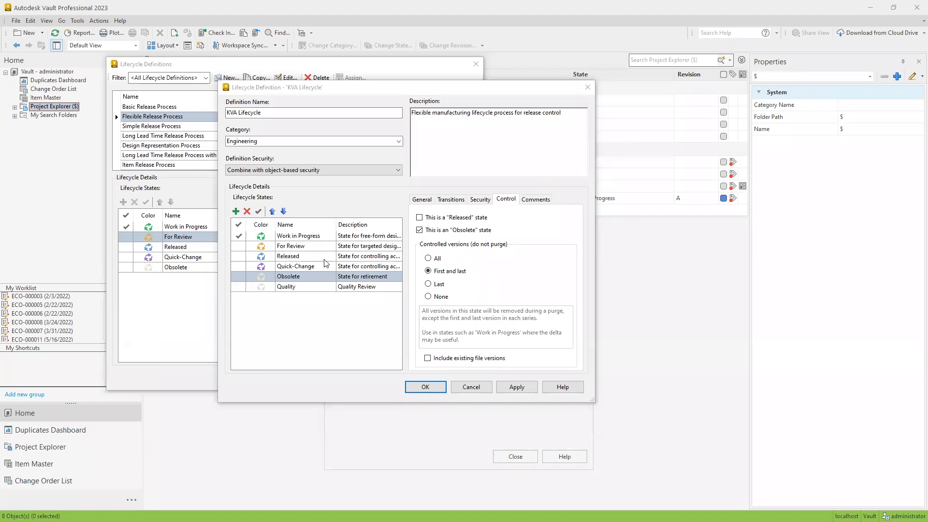
click(309, 256)
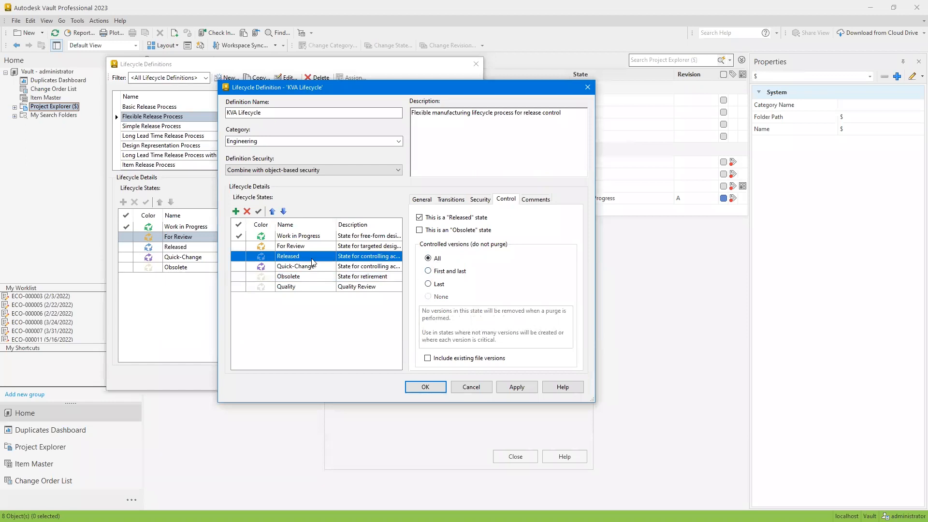
click(299, 237)
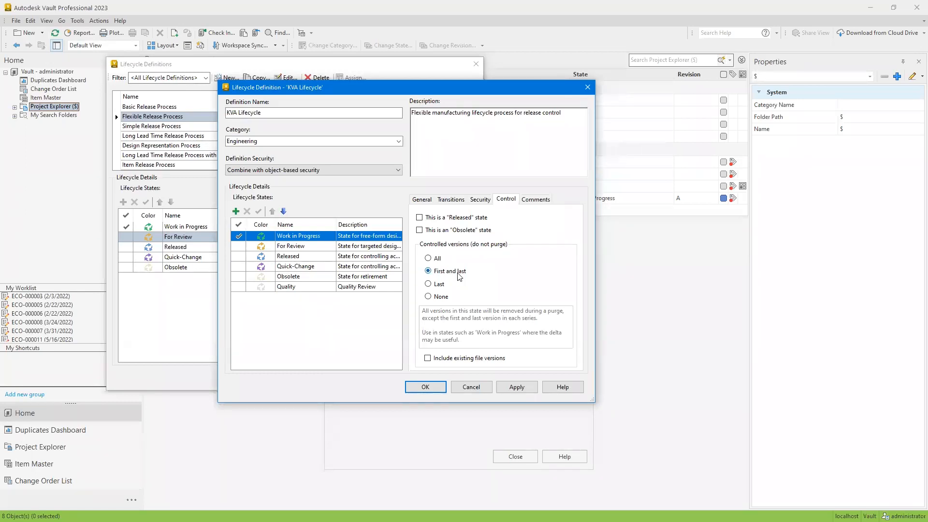
Review the predefined comments of the Work in Progress and Released states in the KVA Lifecycle
click(538, 201)
click(460, 252)
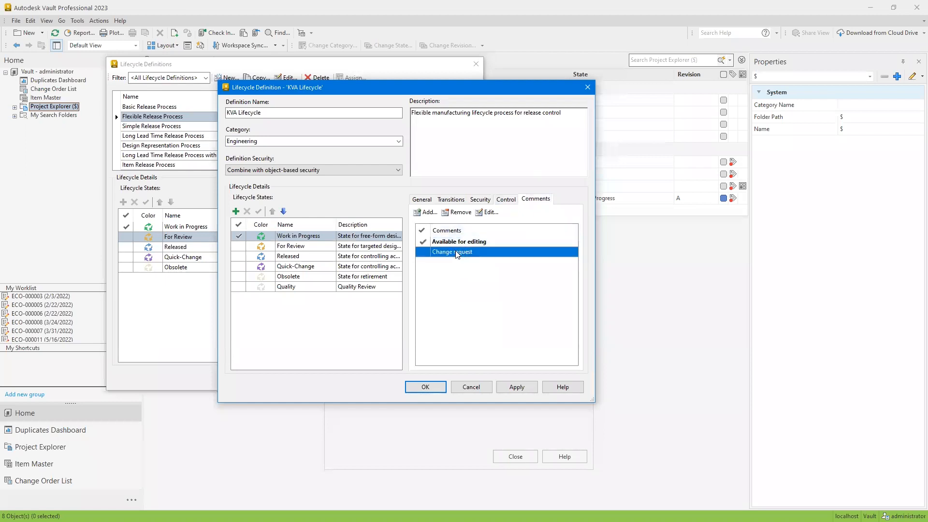
click(297, 257)
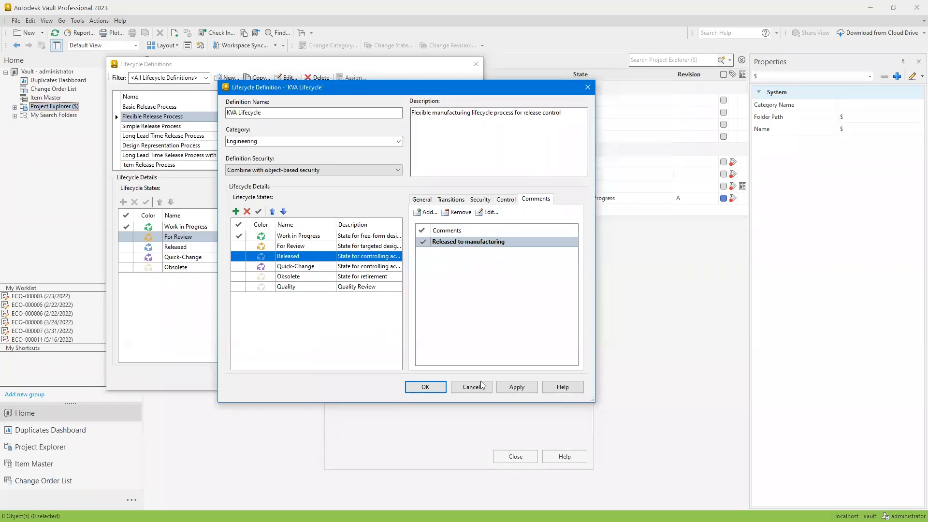
Apply and save the KVA Lifecycle definition, and close the lifecycle definitions list
click(515, 387)
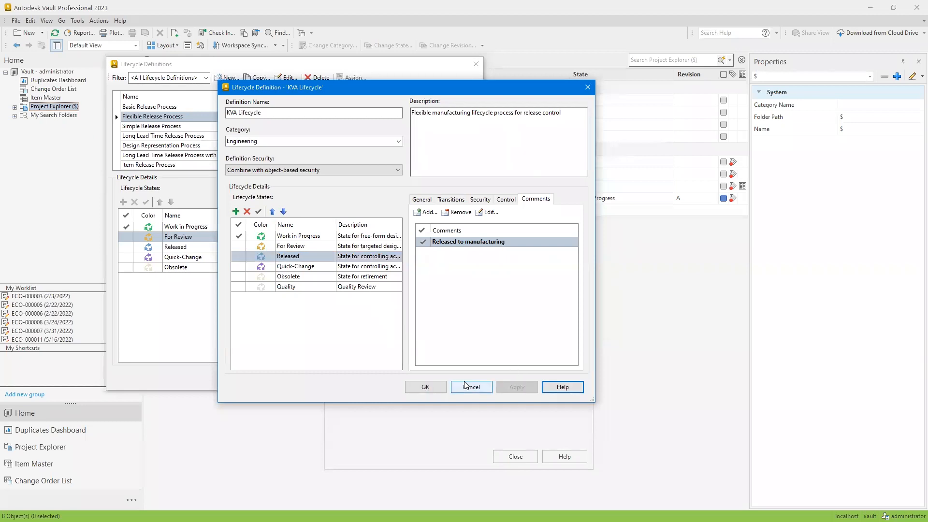
click(425, 387)
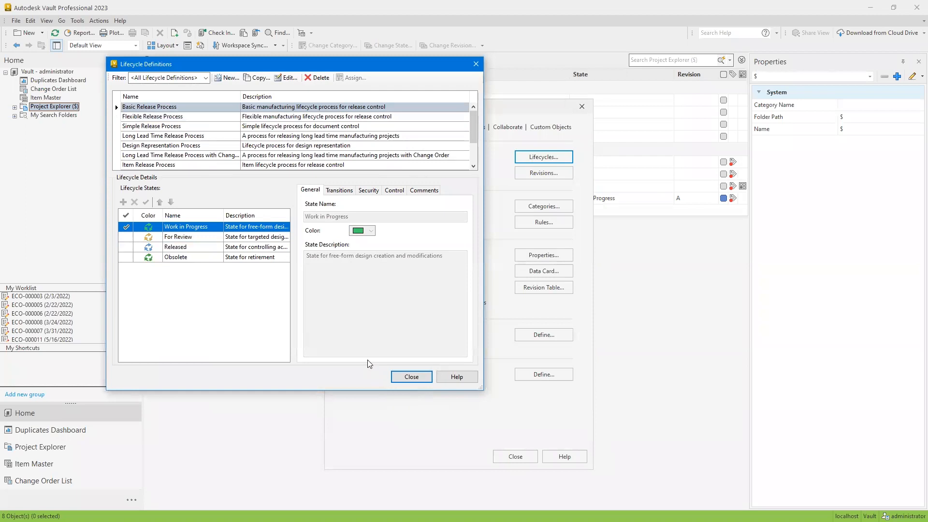
click(408, 377)
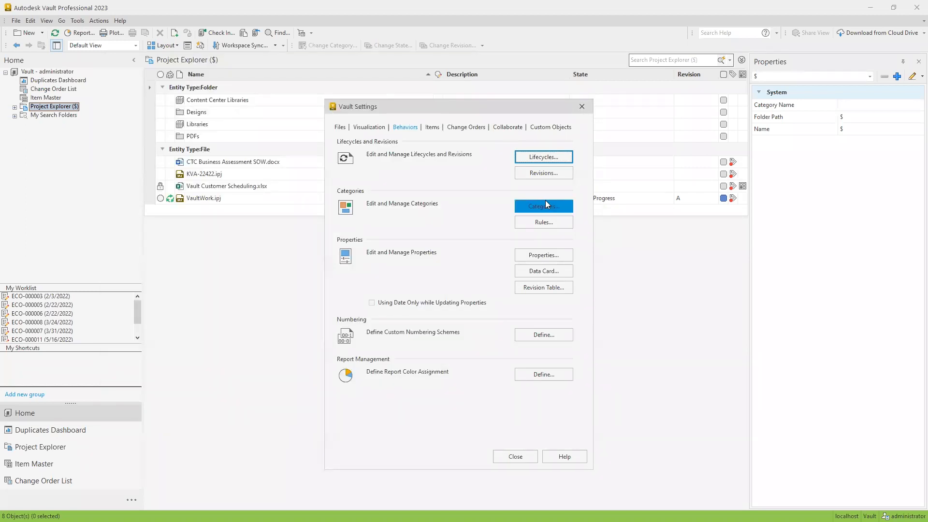
Take a brief look at the category configuration for folders and close it without changes
click(545, 200)
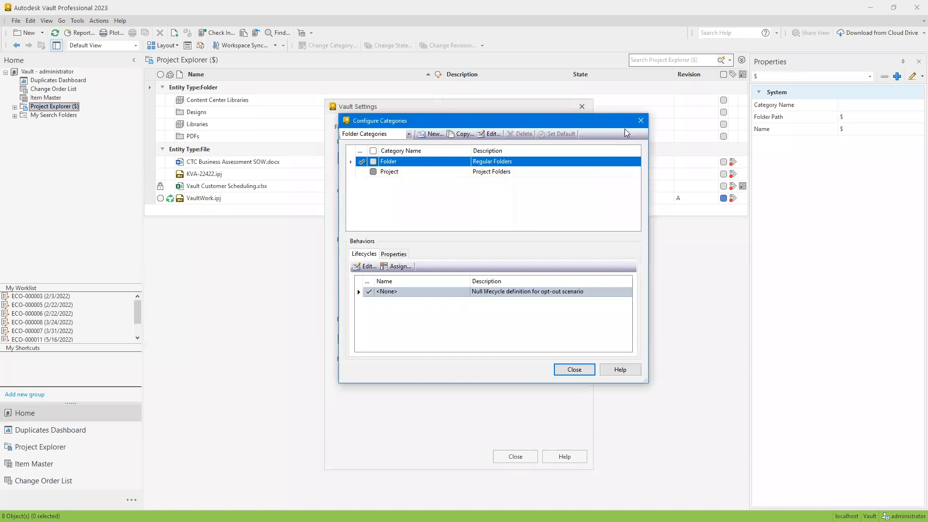
click(639, 121)
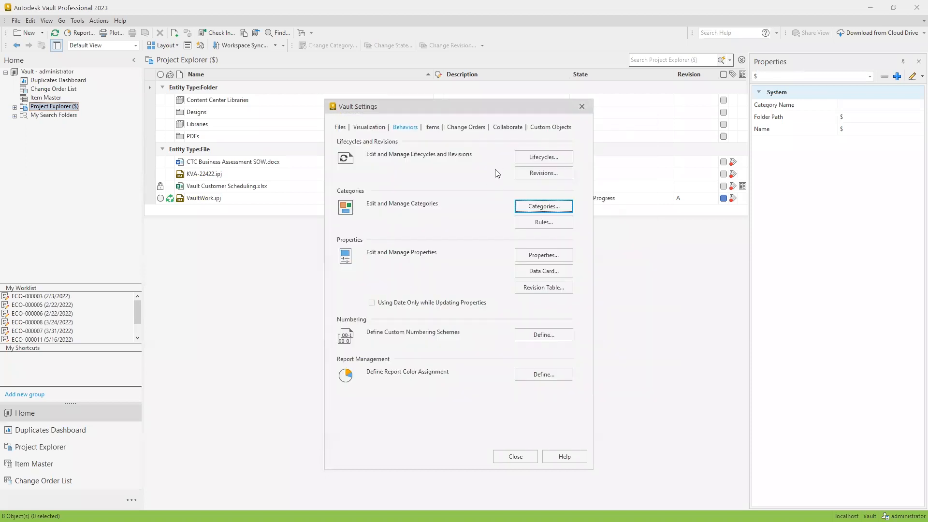
Compare the primary sequence previews of the Standard Alphabetic, Standard Numeric and Default ASME Y14.35M revision schemes
click(539, 172)
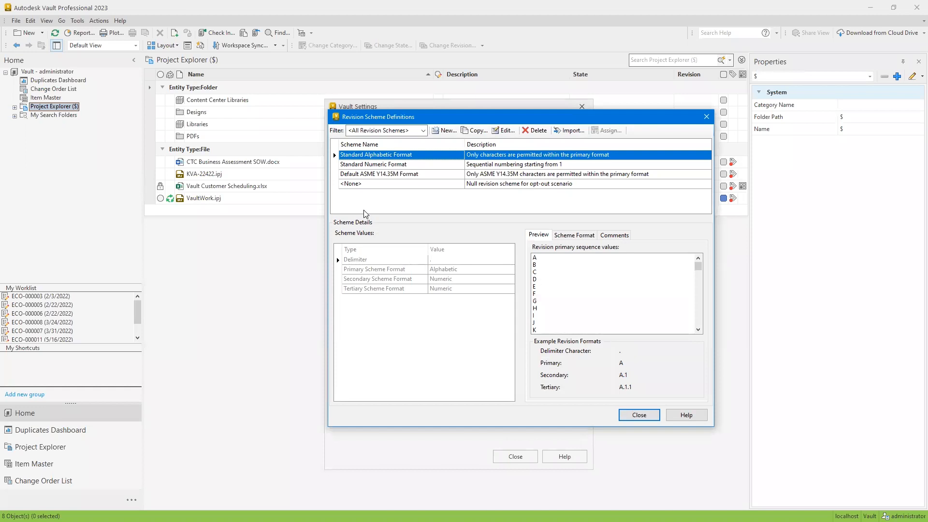
click(440, 174)
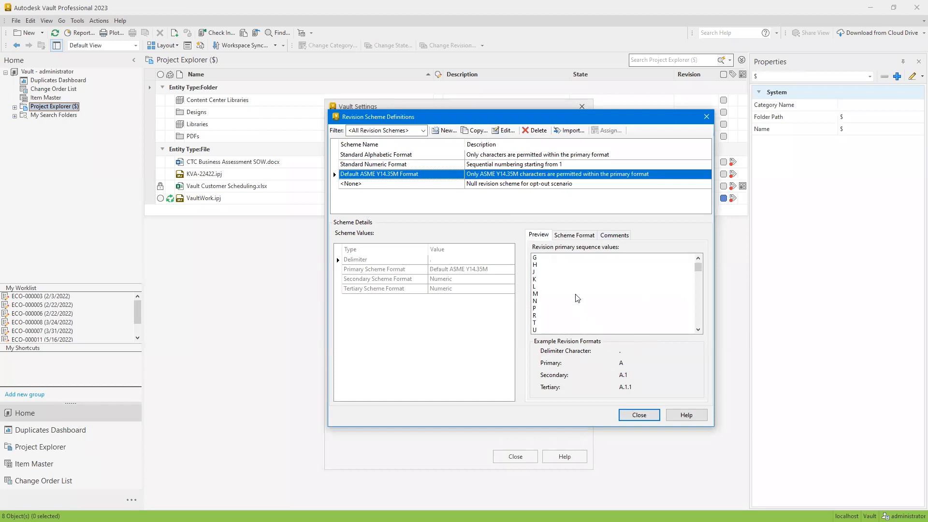
scroll(575, 284, down, 5)
scroll(574, 284, up, 5)
click(382, 164)
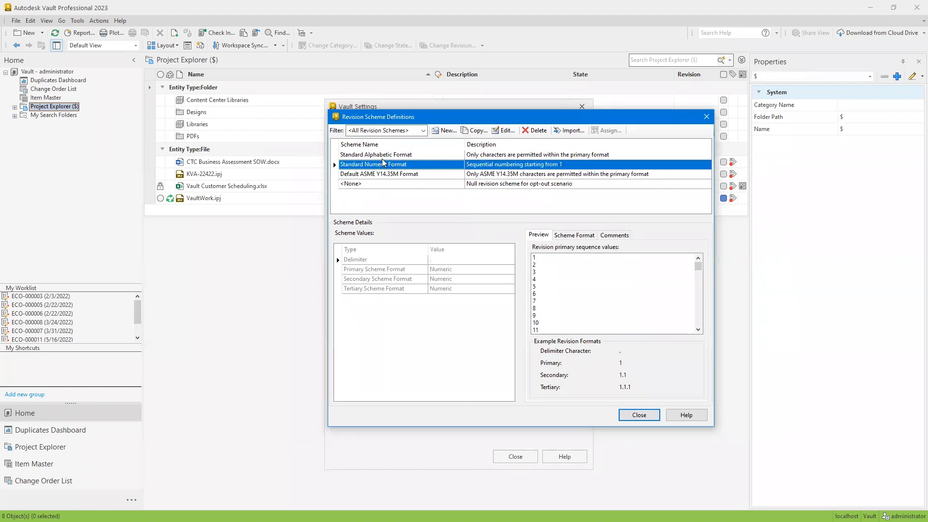
click(383, 155)
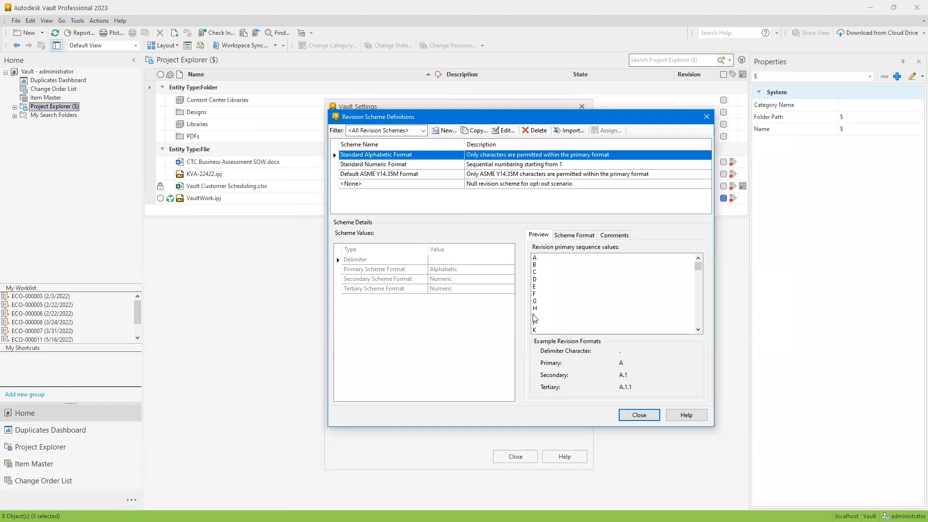
click(372, 175)
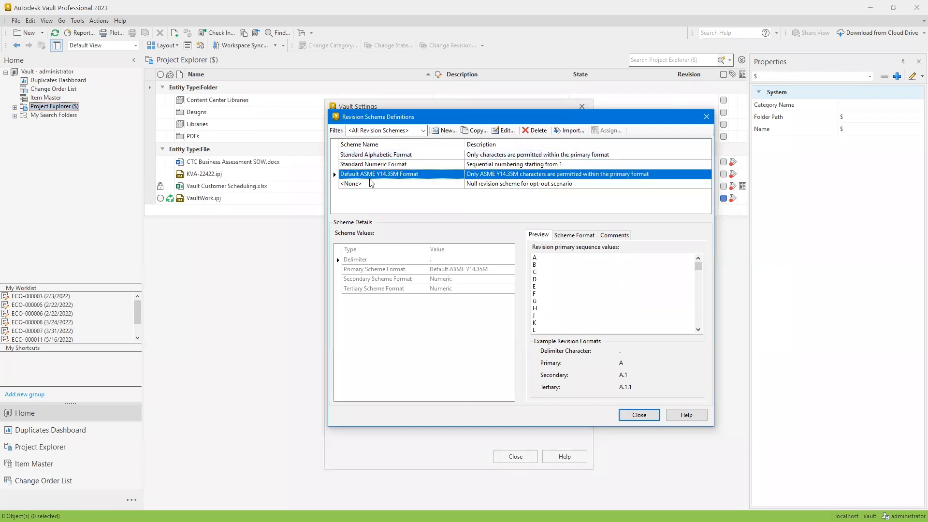
click(402, 156)
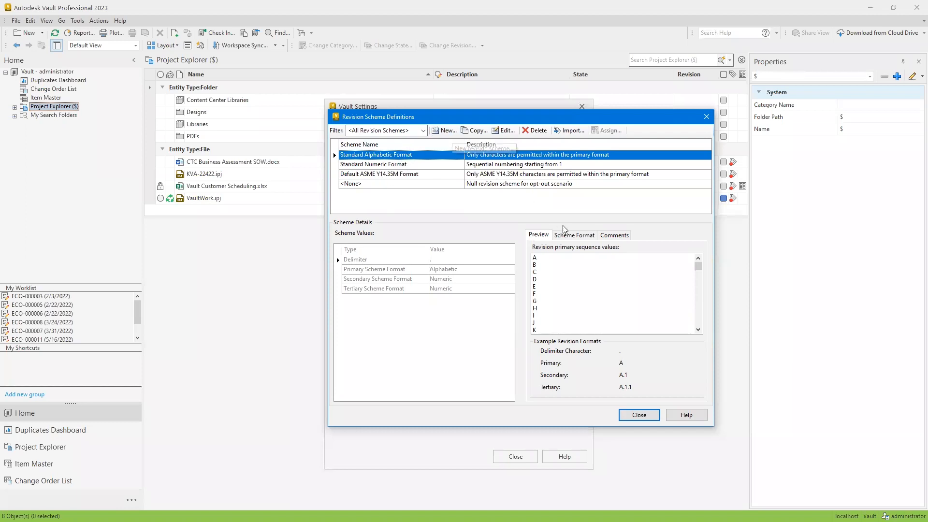
Start a new revision scheme definition and display its available scheme formats
click(575, 236)
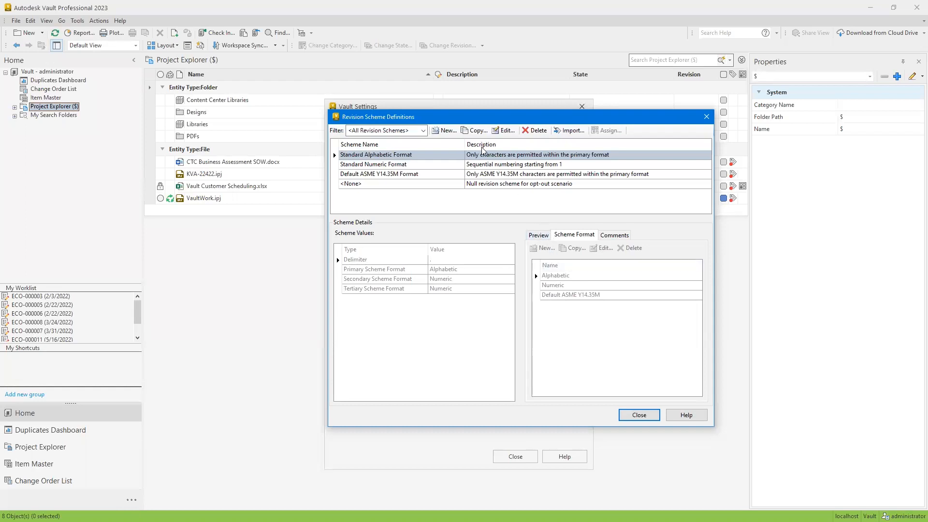
click(444, 130)
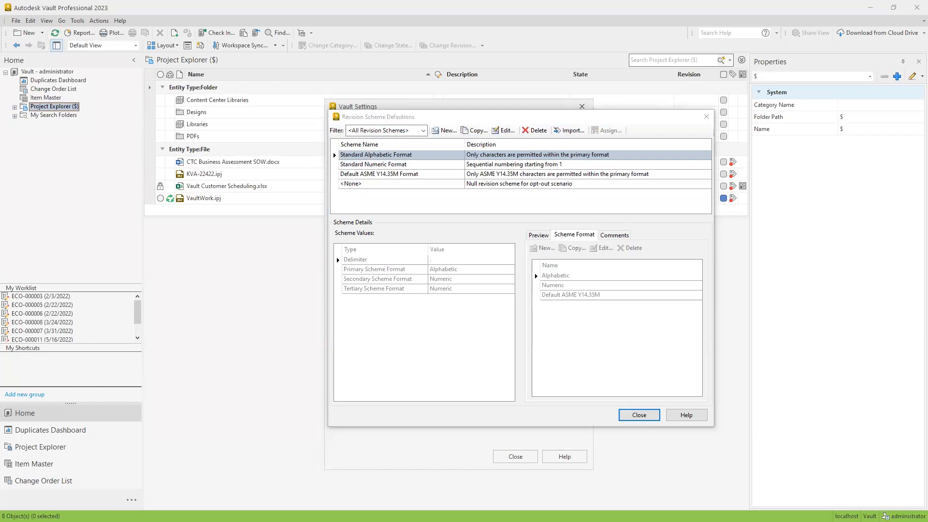
click(447, 184)
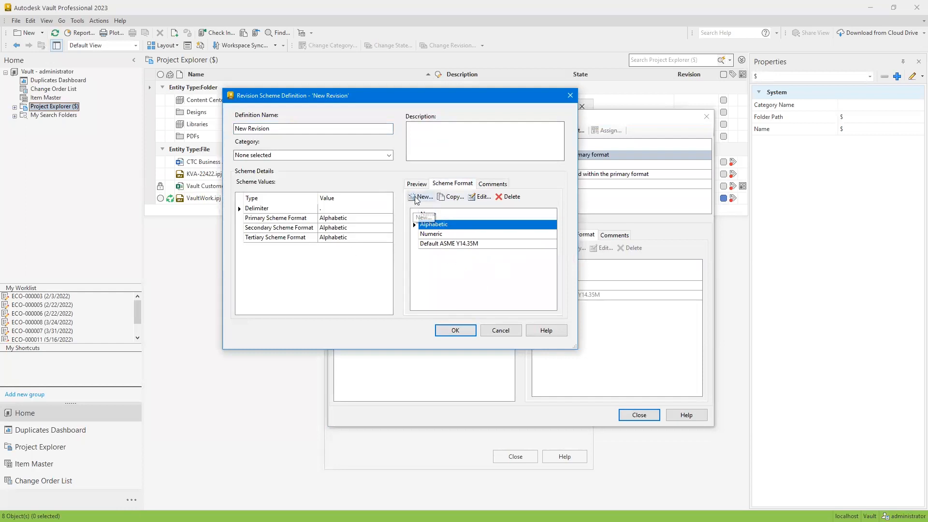
Try to add PR as the first value in a copy of the Alphabetic scheme format, check the list for duplicates, and discard the copy
click(452, 197)
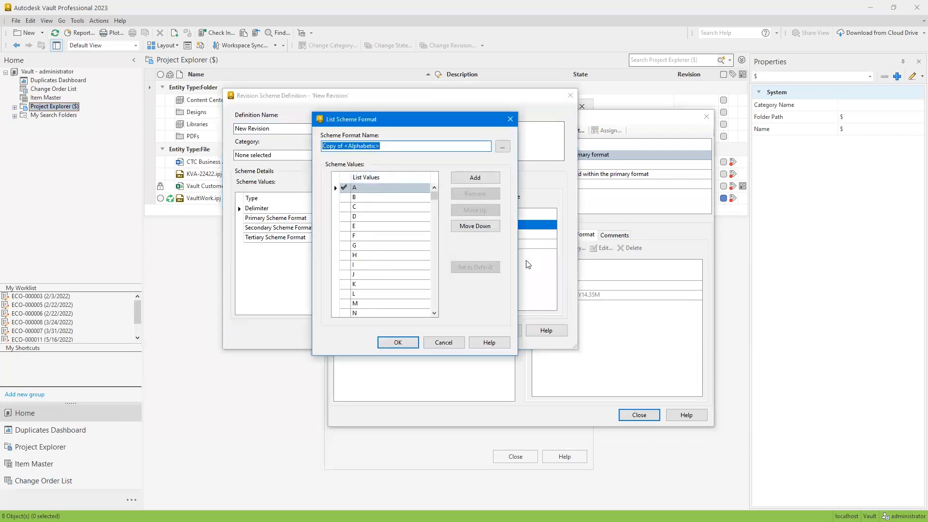
click(468, 183)
click(359, 188)
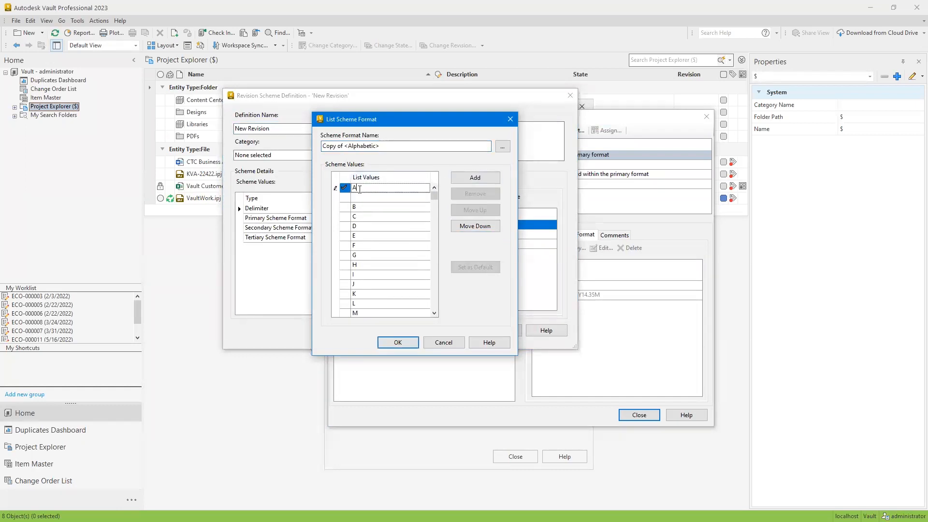
click(465, 226)
click(366, 187)
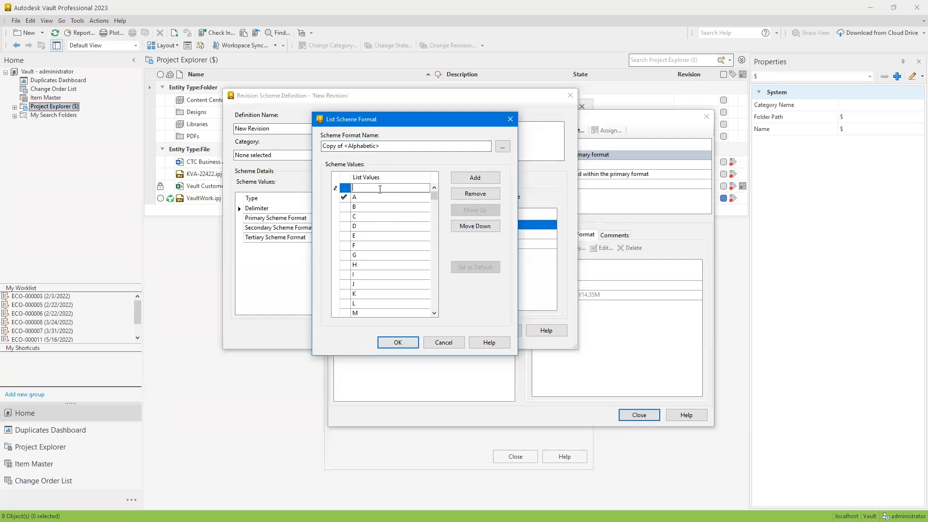
text(PR)
click(344, 188)
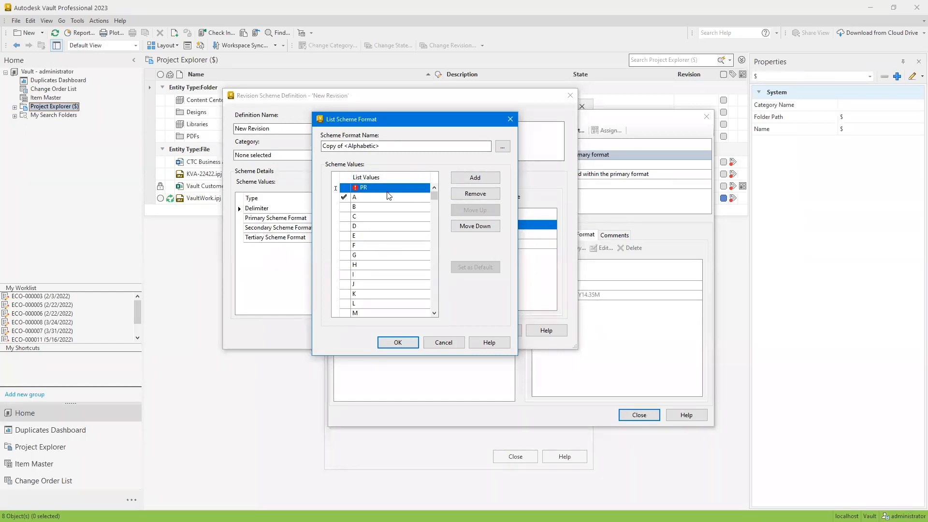
click(358, 189)
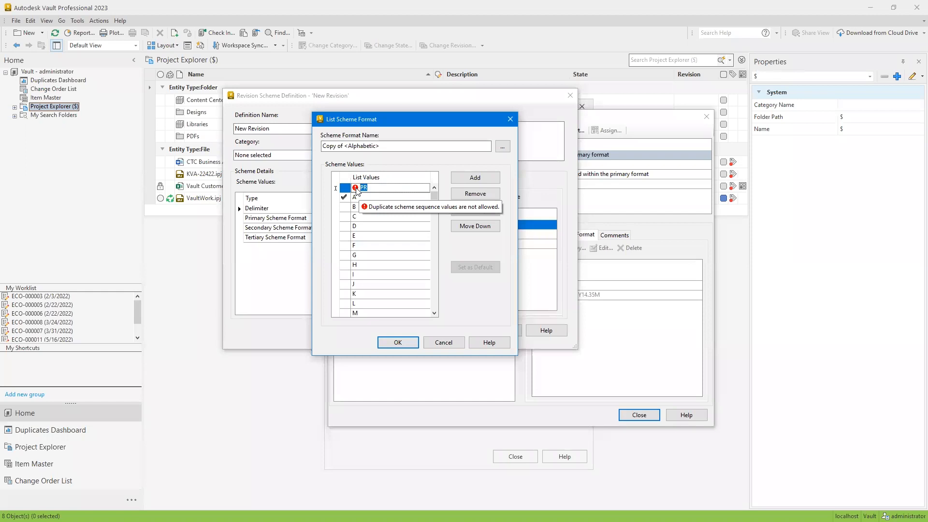
drag(433, 196, 438, 263)
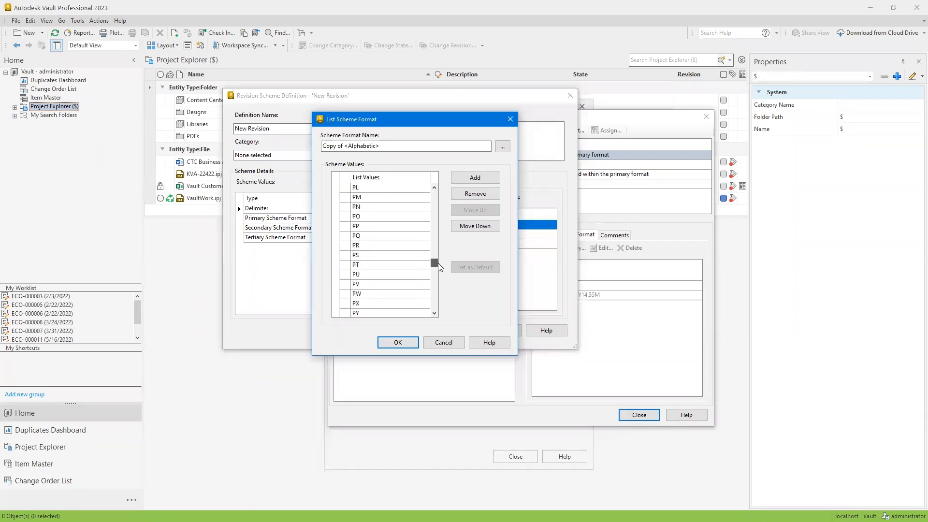
click(395, 247)
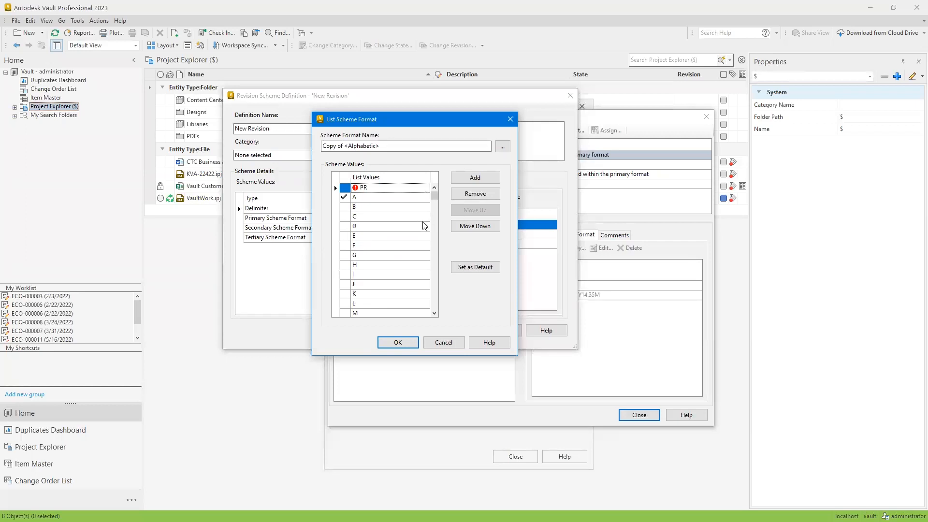
click(431, 343)
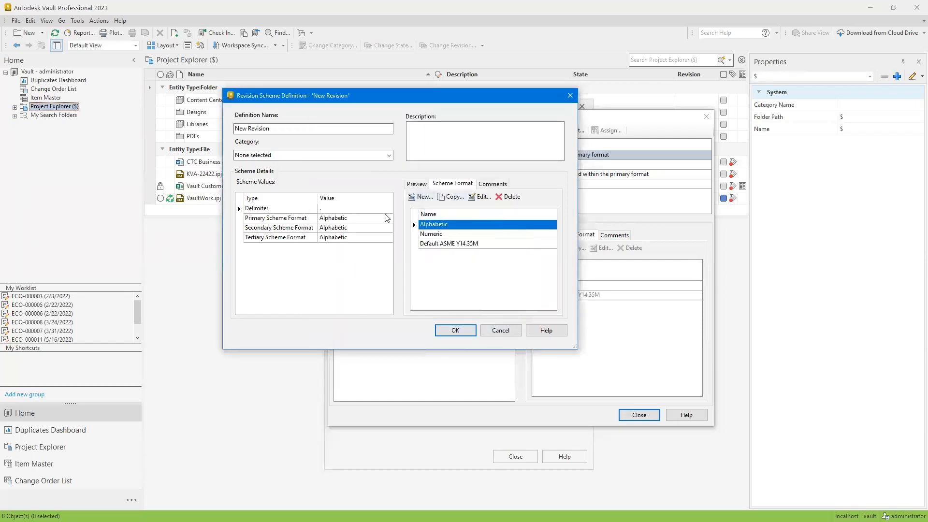
Try Numeric as the secondary scheme format in the new revision definition, then discard the definition and close the revision settings
click(412, 187)
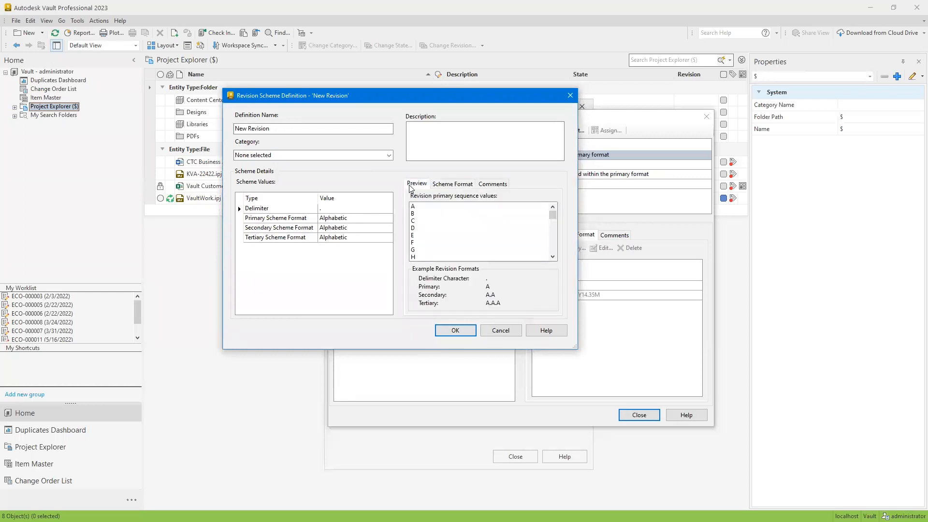
click(347, 227)
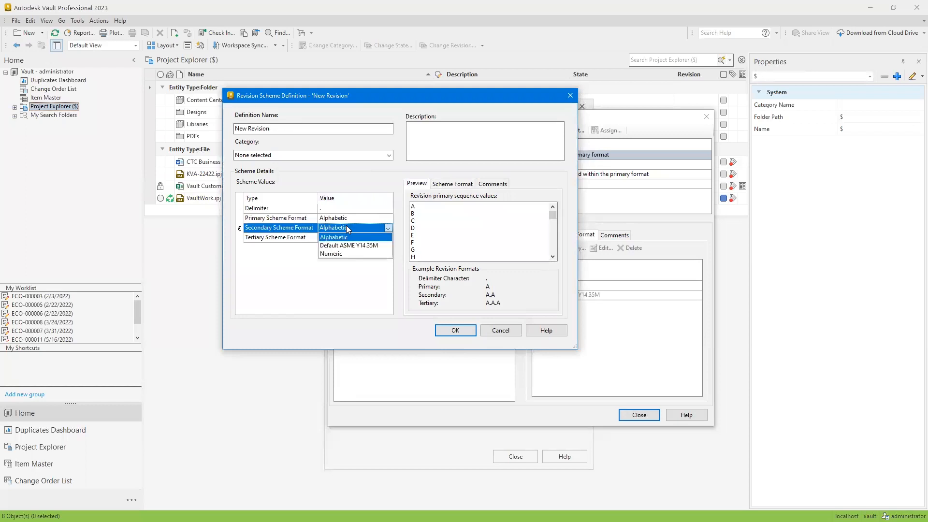
click(352, 254)
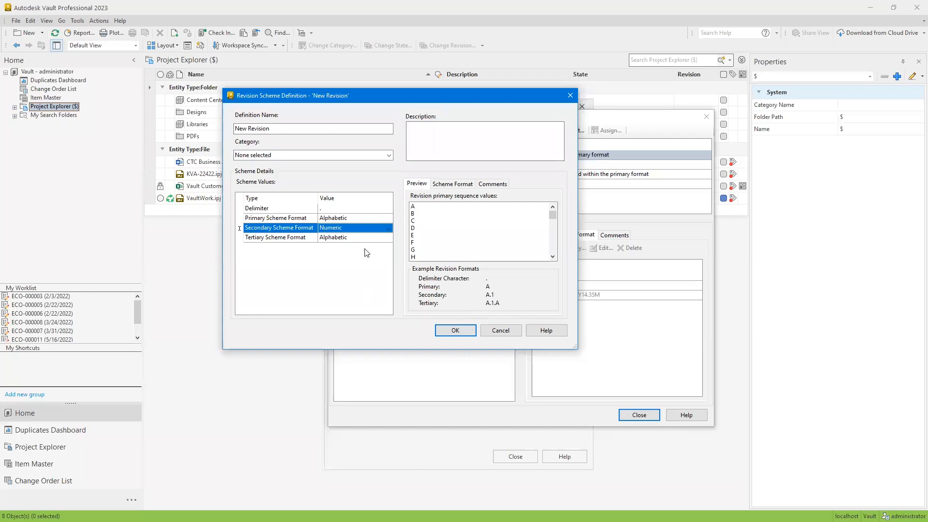
click(506, 329)
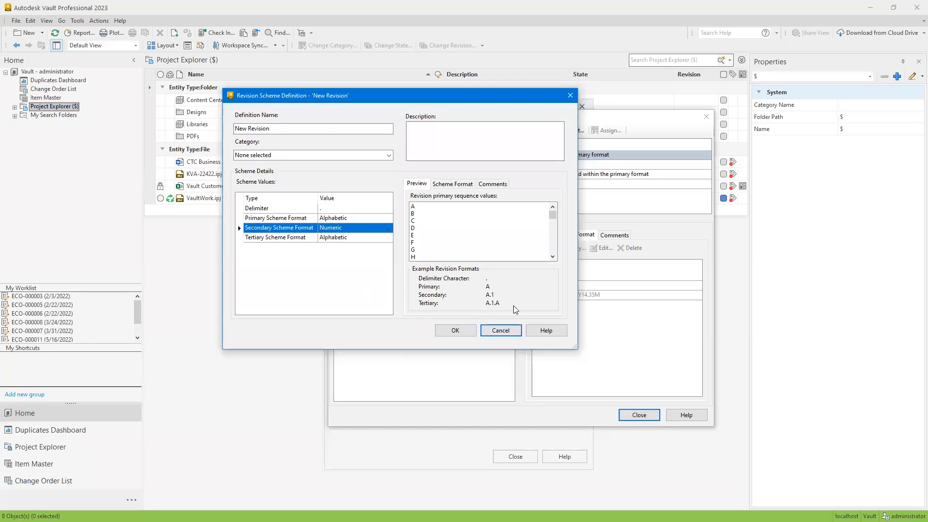
click(500, 330)
click(636, 415)
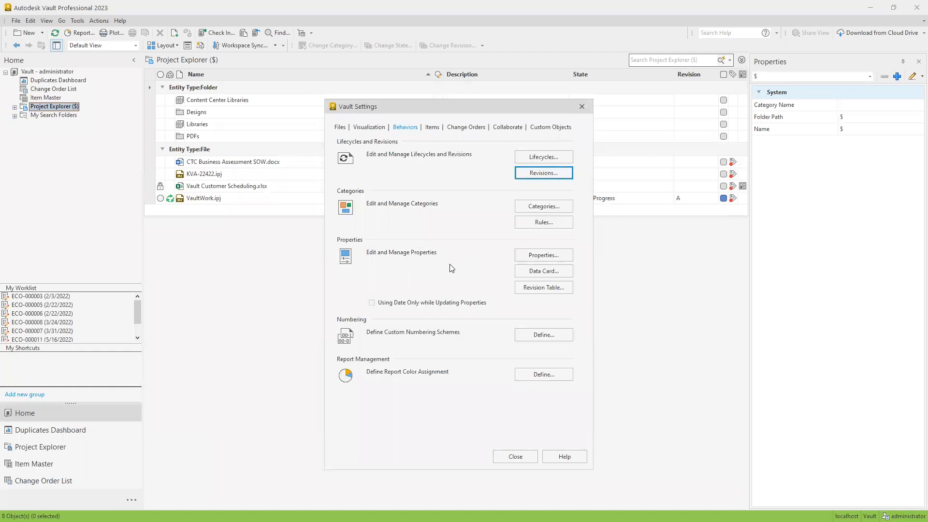
Open the category configuration for files and compare the lifecycles assigned to the Engineering, Office, Standard, Design Representation and Base categories
click(562, 207)
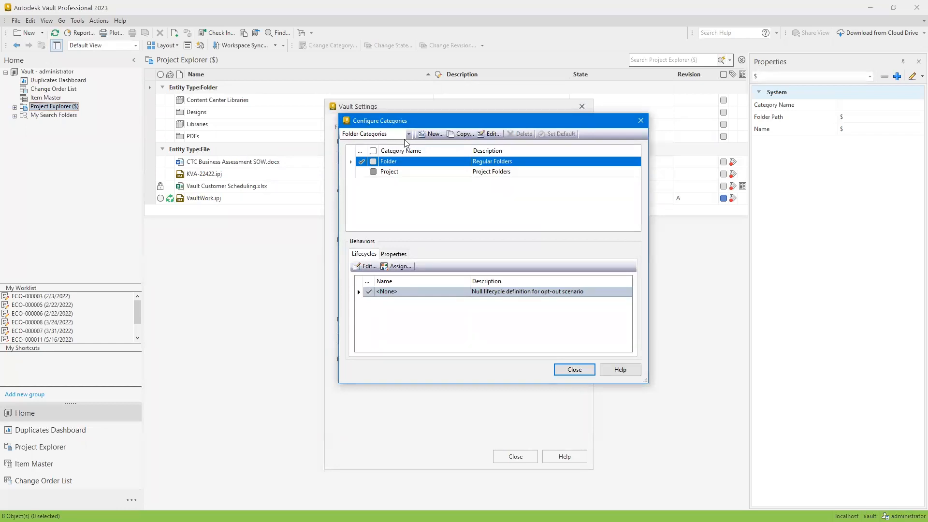
click(408, 134)
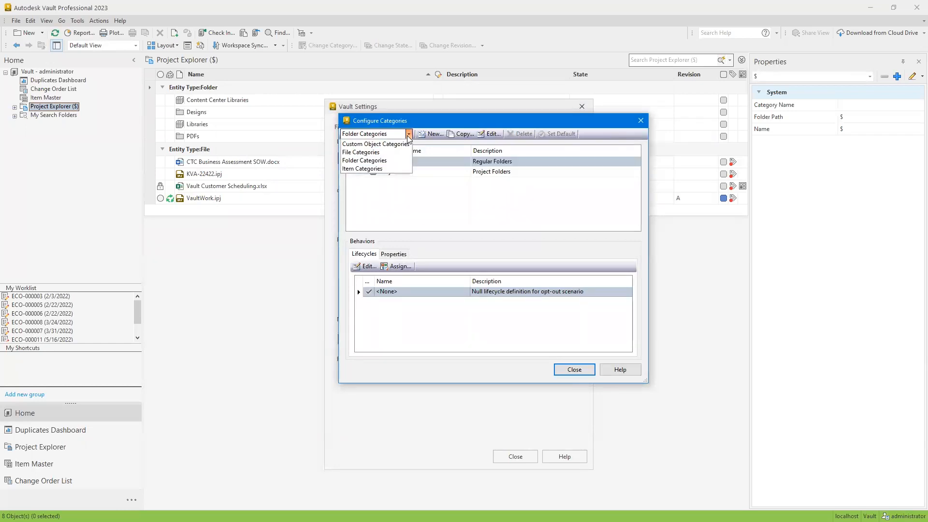
click(381, 153)
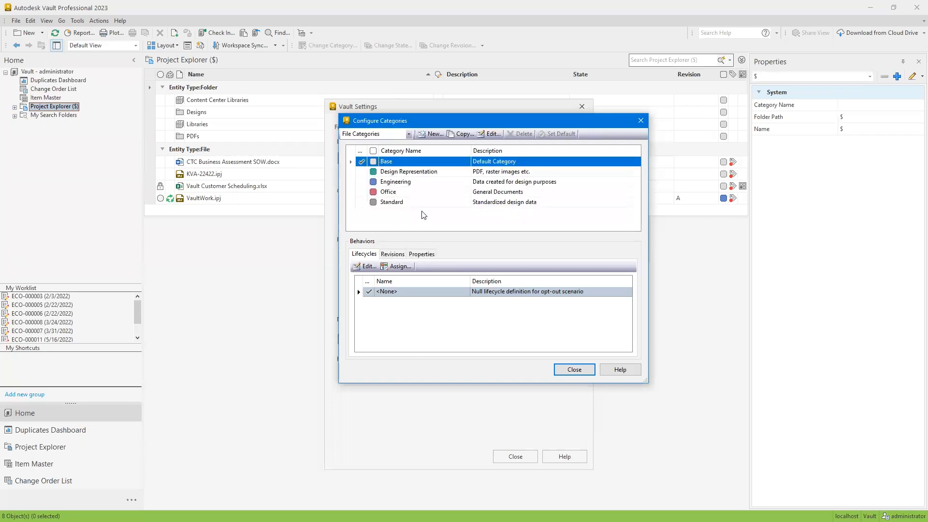
click(430, 182)
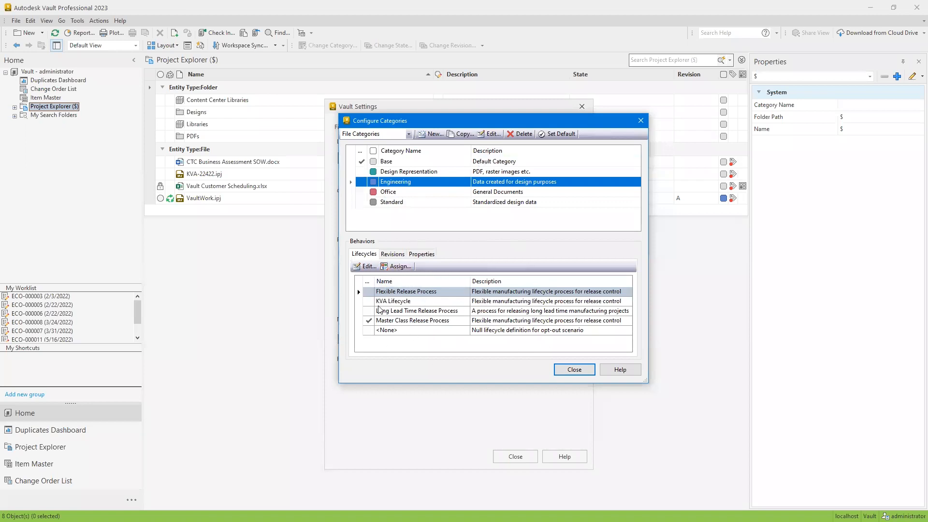
click(393, 193)
click(396, 203)
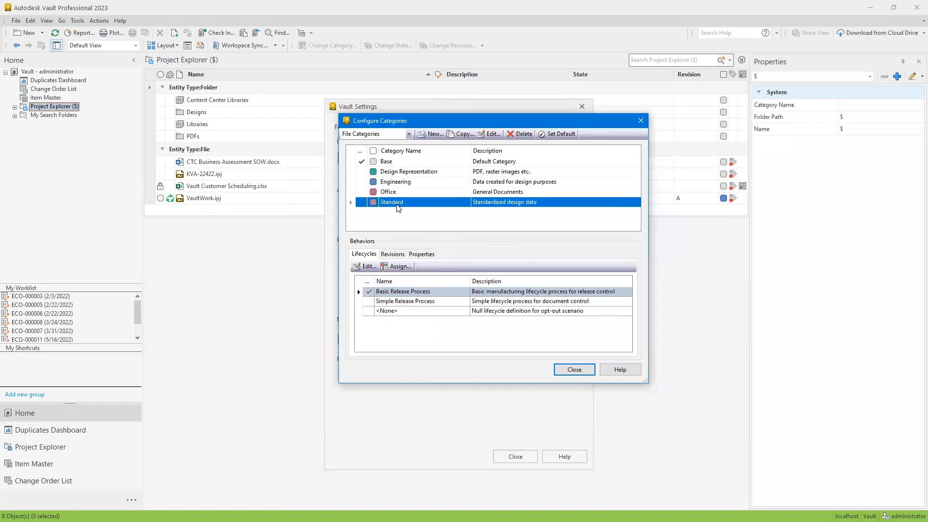
click(407, 173)
click(400, 161)
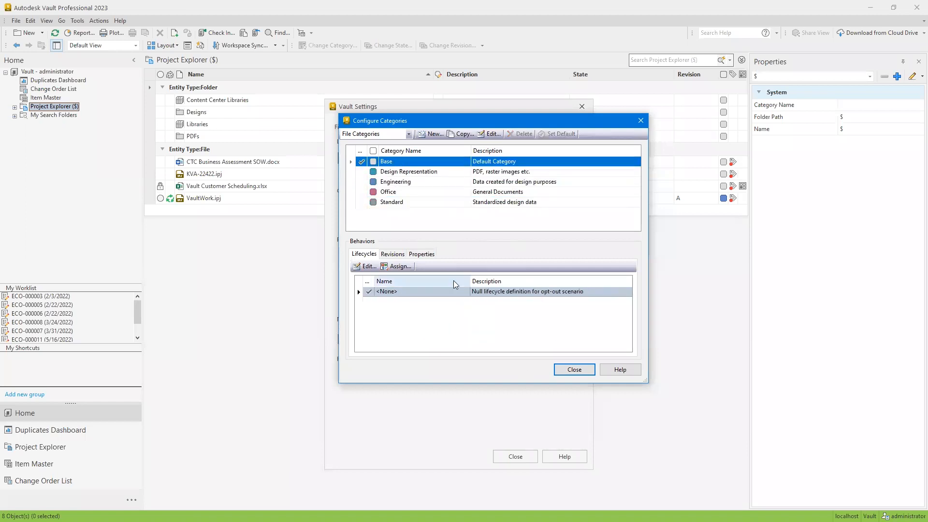
Try KVA Lifecycle as the Engineering category's default lifecycle, switch the default back to Master Class Release Process, and discard the assignment
click(414, 182)
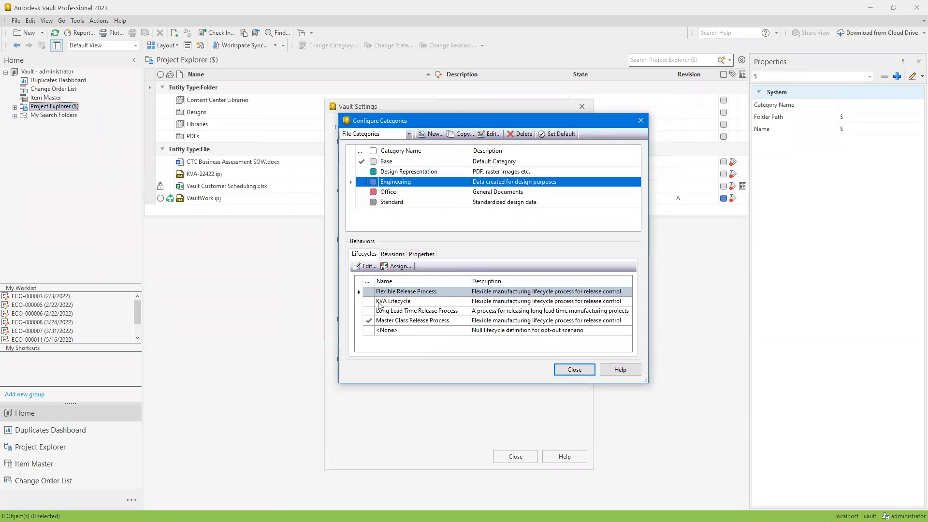
click(394, 266)
click(554, 268)
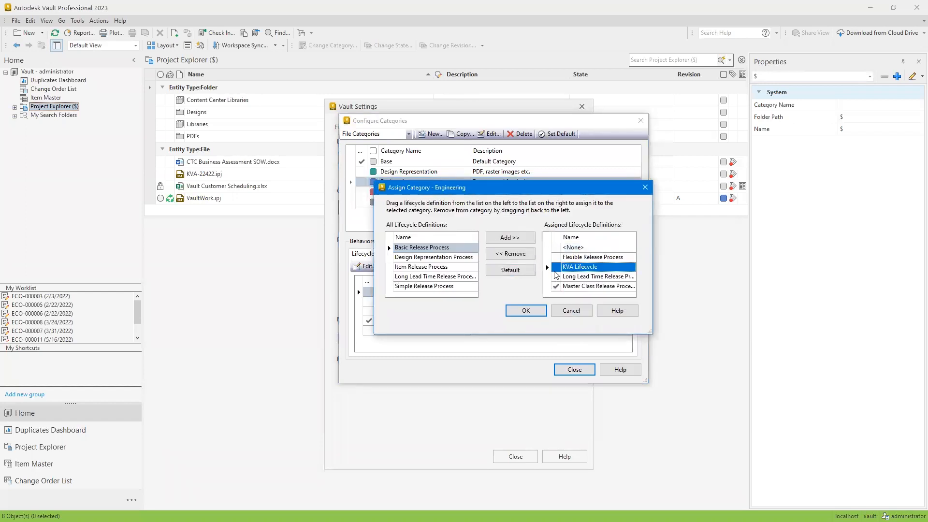
click(642, 188)
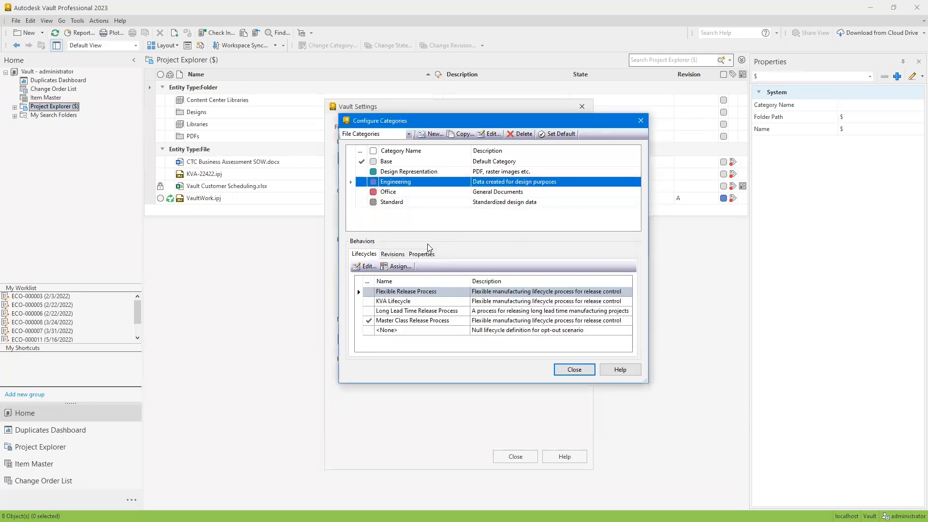
click(402, 267)
click(580, 267)
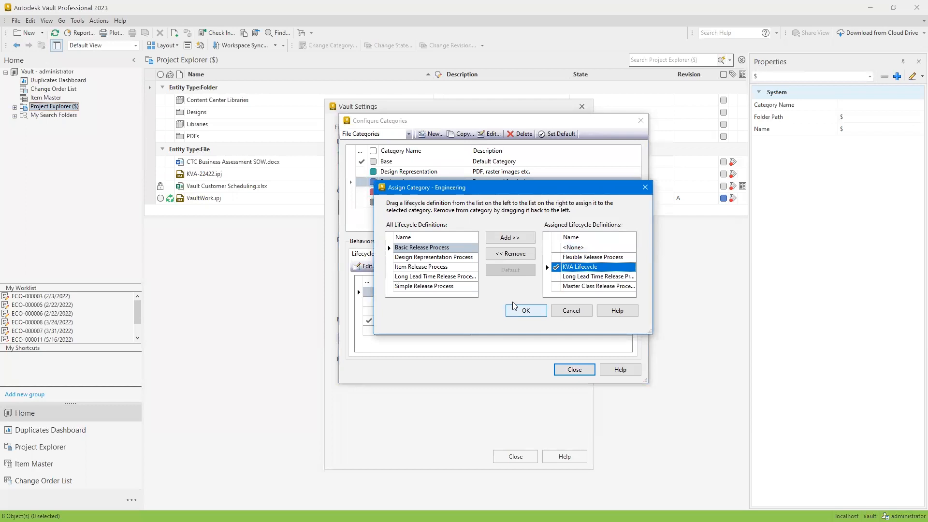
click(556, 266)
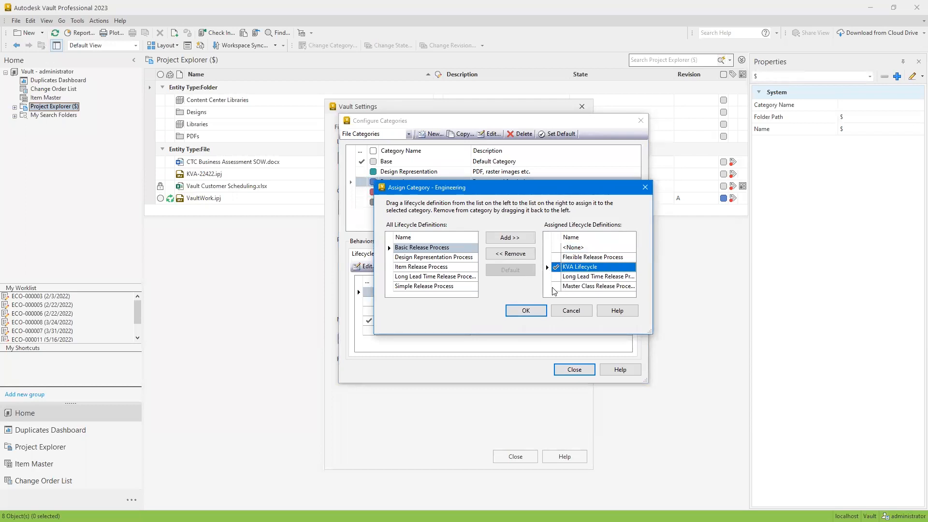
click(554, 287)
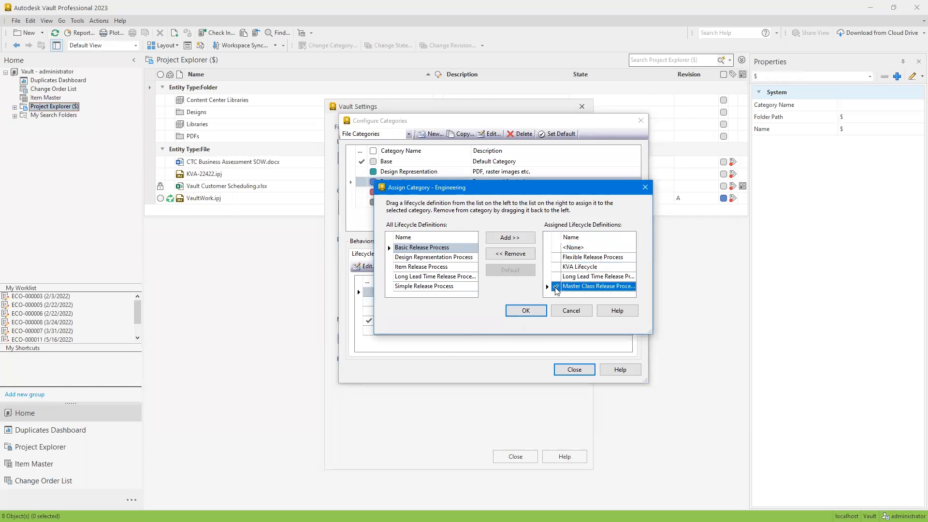
click(580, 311)
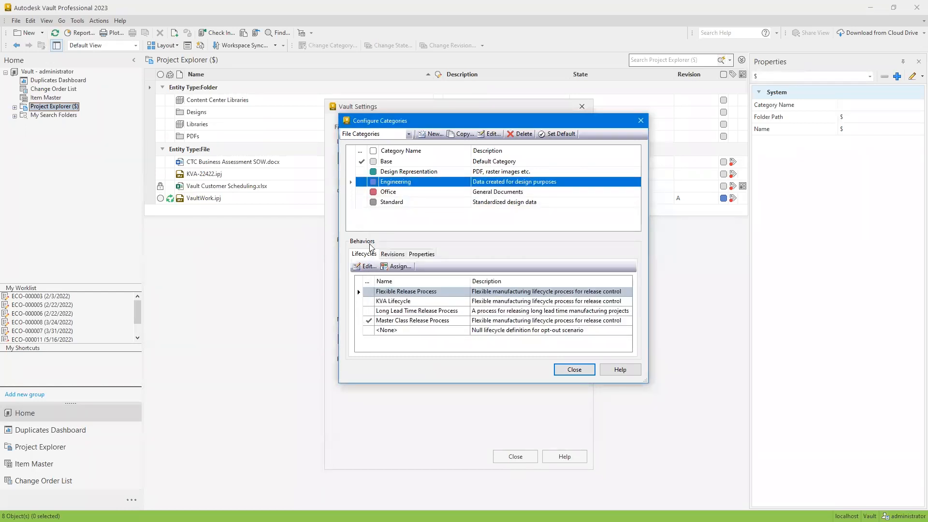
Try to add the Default ASME Y14.35M Format to the Engineering category's assigned revision schemes, and discard the assignment
click(391, 254)
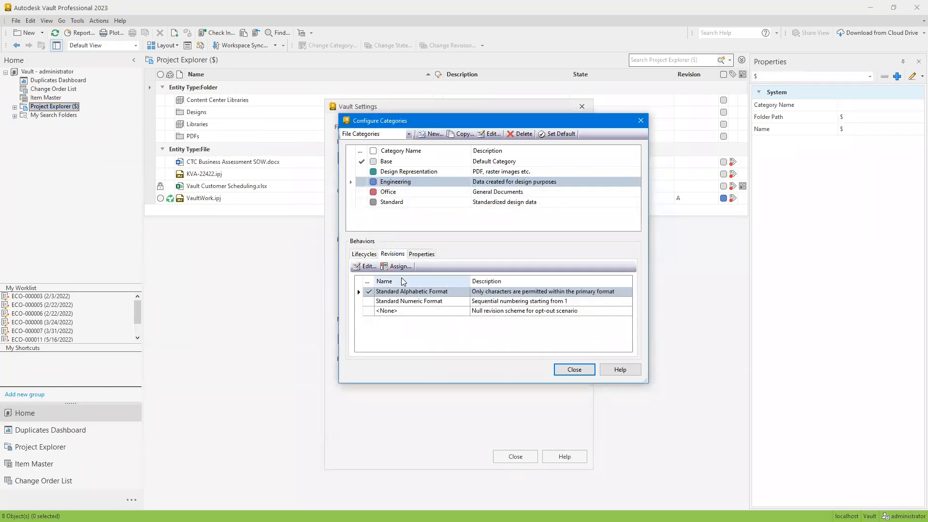
click(397, 266)
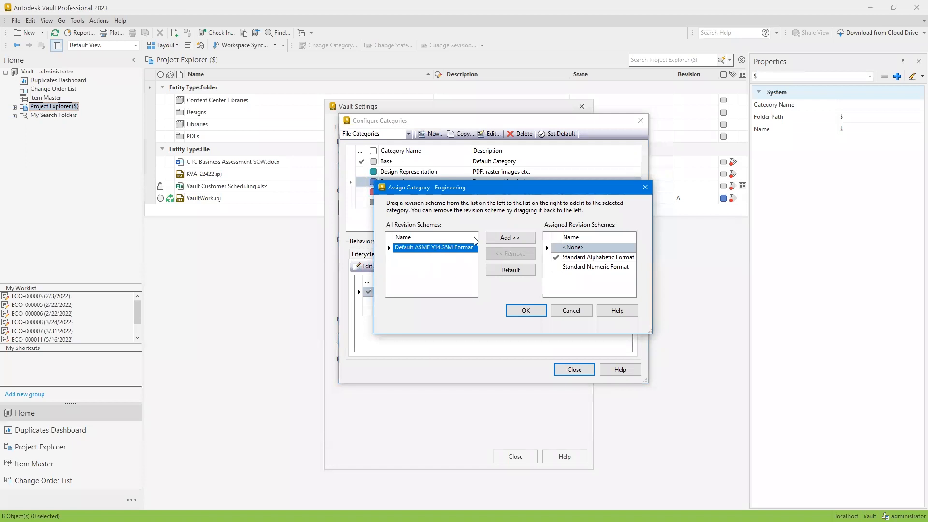
click(512, 238)
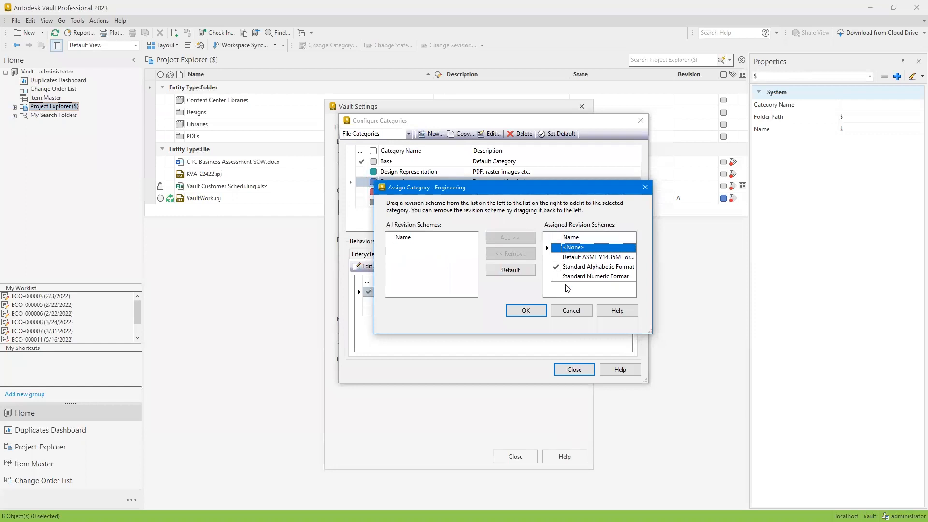
click(571, 311)
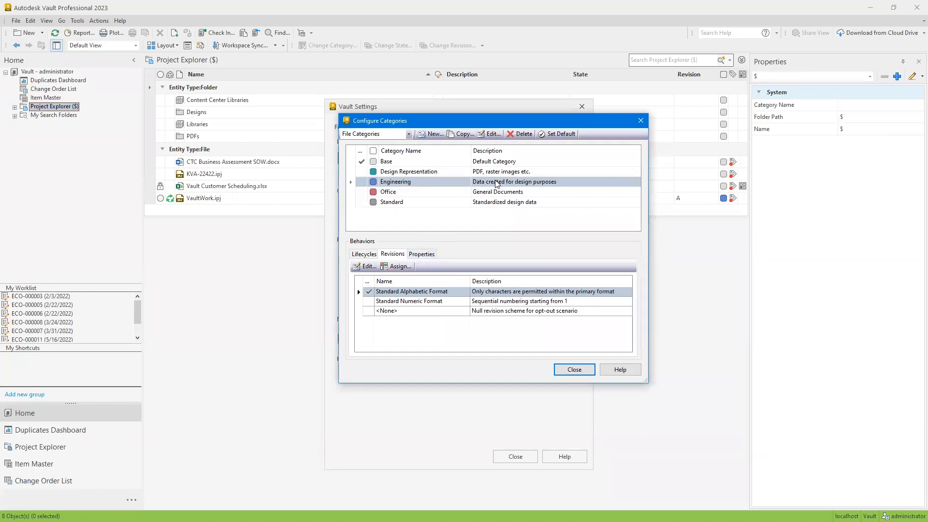
Review the properties, revision schemes and lifecycles assigned to the Base file category
click(433, 162)
click(420, 254)
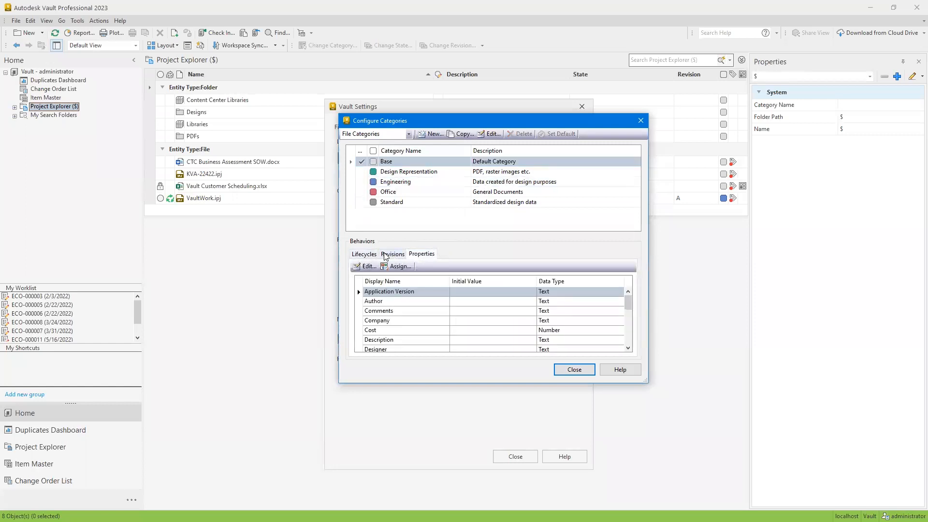
click(390, 255)
click(370, 254)
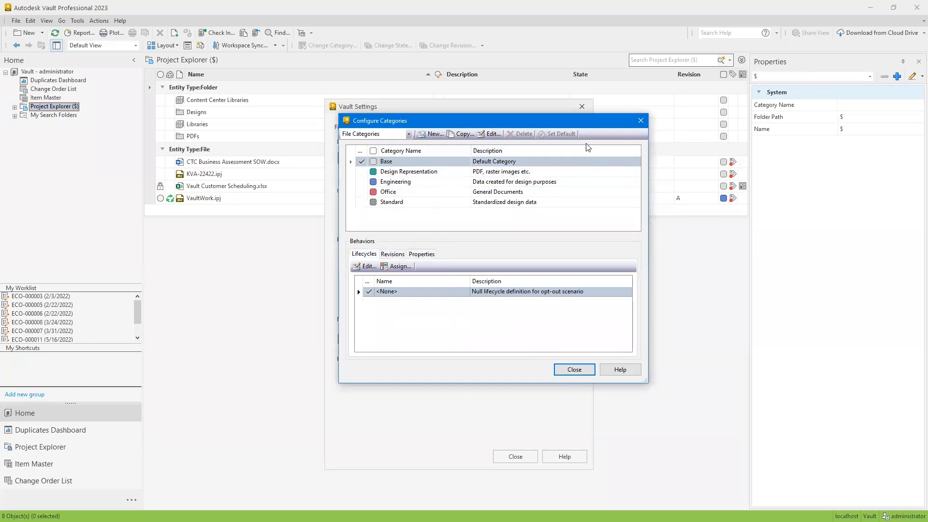
Review the lifecycles, revision schemes and full property list assigned to the Engineering file category
click(422, 182)
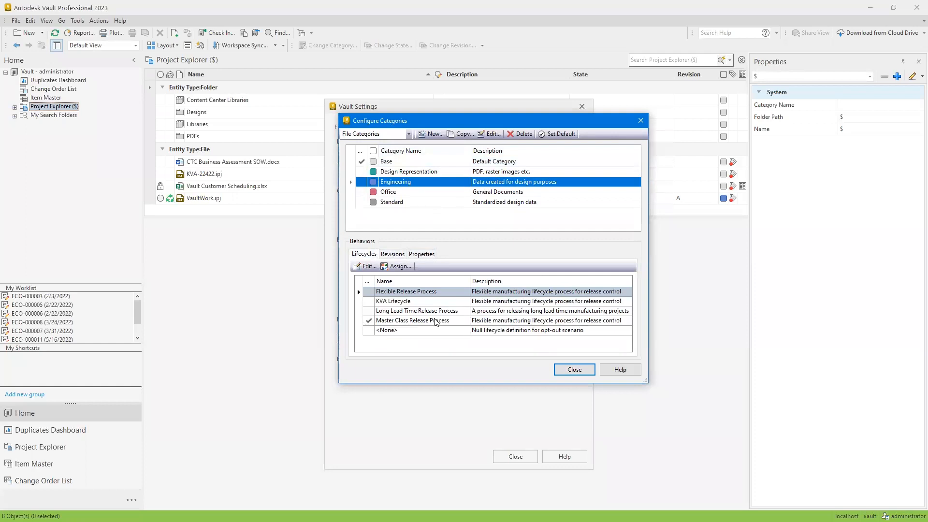
click(392, 254)
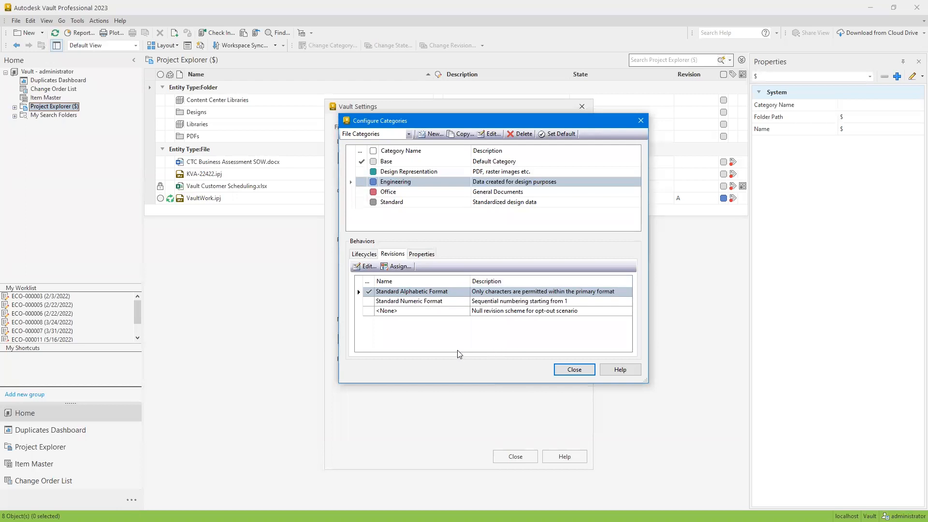
click(427, 255)
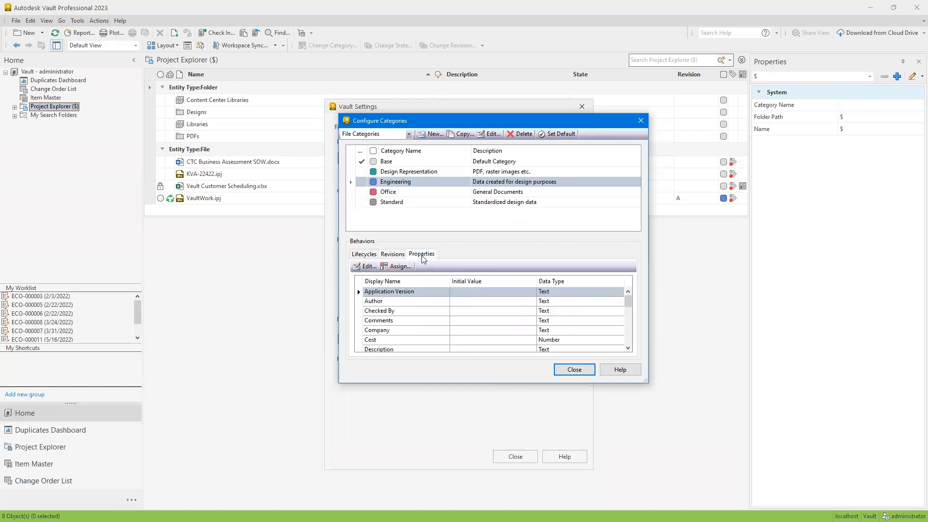
scroll(425, 309, down, 6)
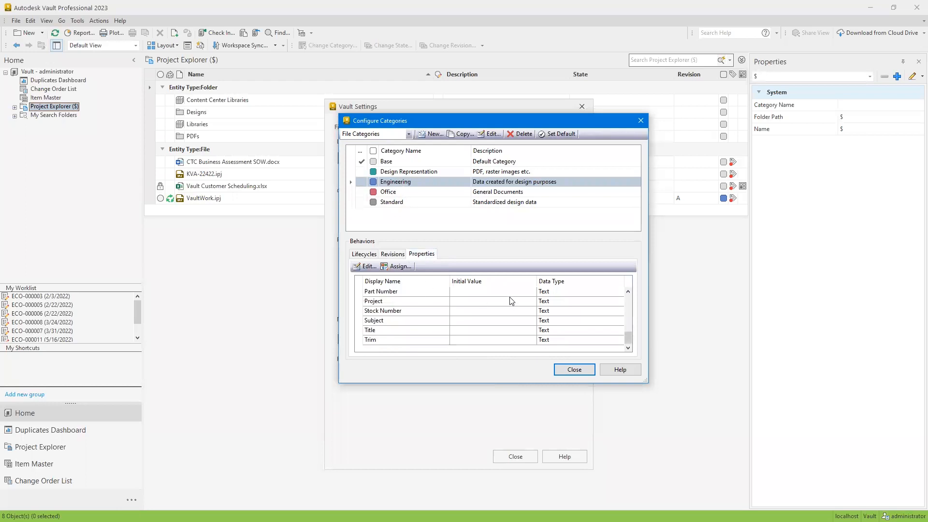
scroll(423, 292, up, 3)
scroll(422, 297, down, 3)
Check the properties assigned to the Office file category, then close the category configuration and the Vault settings
click(393, 192)
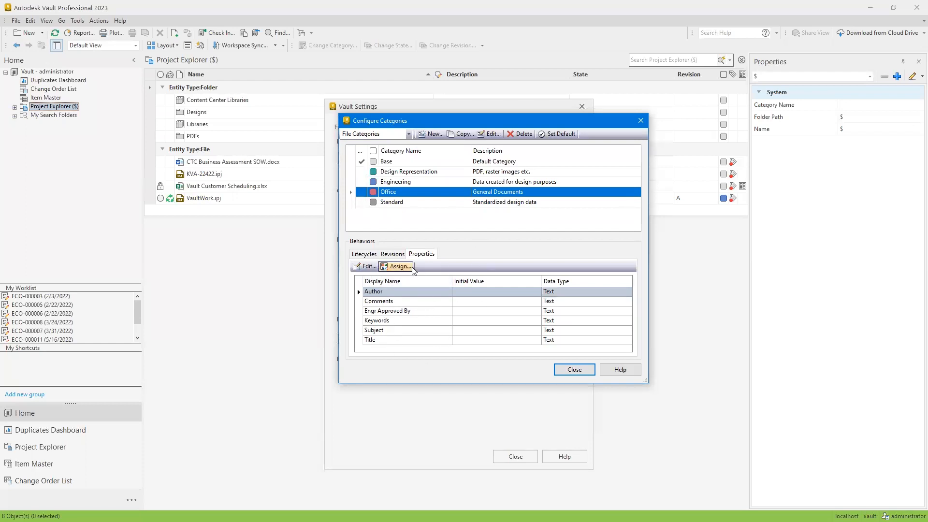
click(569, 370)
click(524, 455)
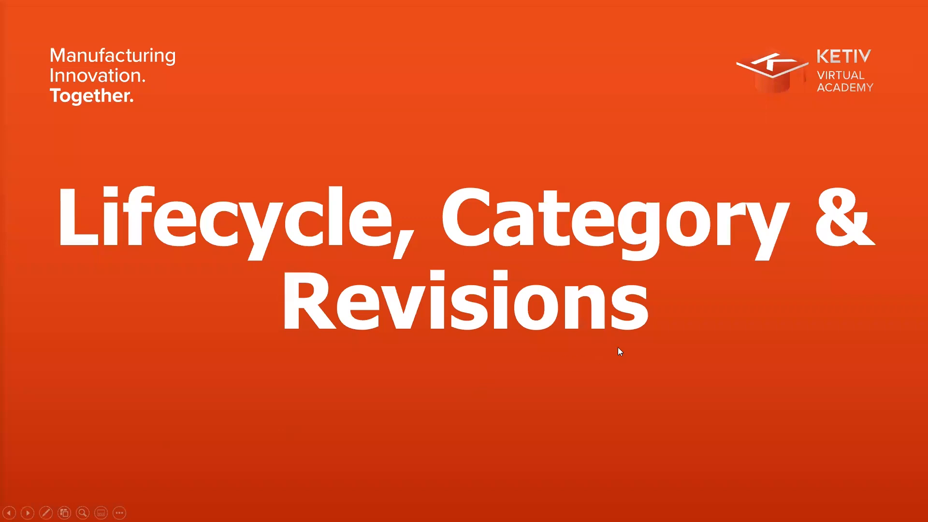
click(630, 344)
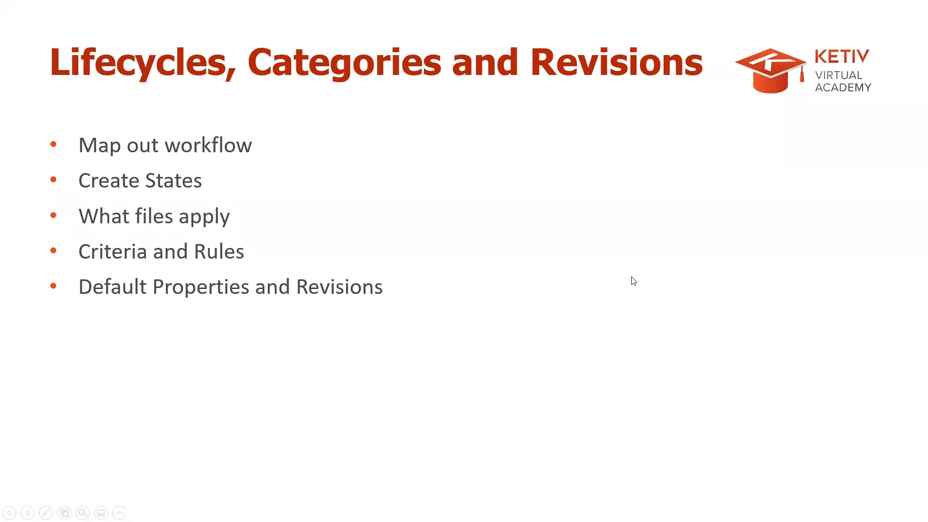
click(631, 277)
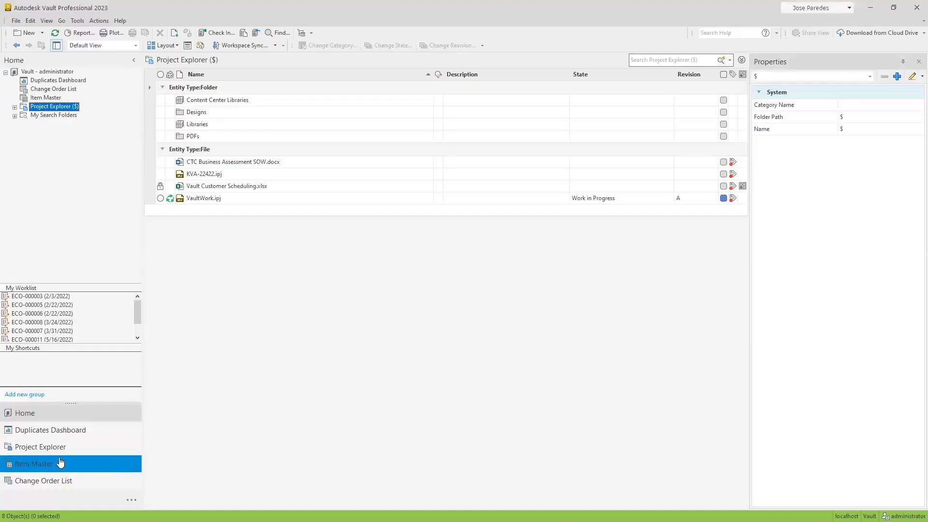
Open the Duplicates Dashboard and examine the total of indexed duplicate parts and unique shapes
click(95, 434)
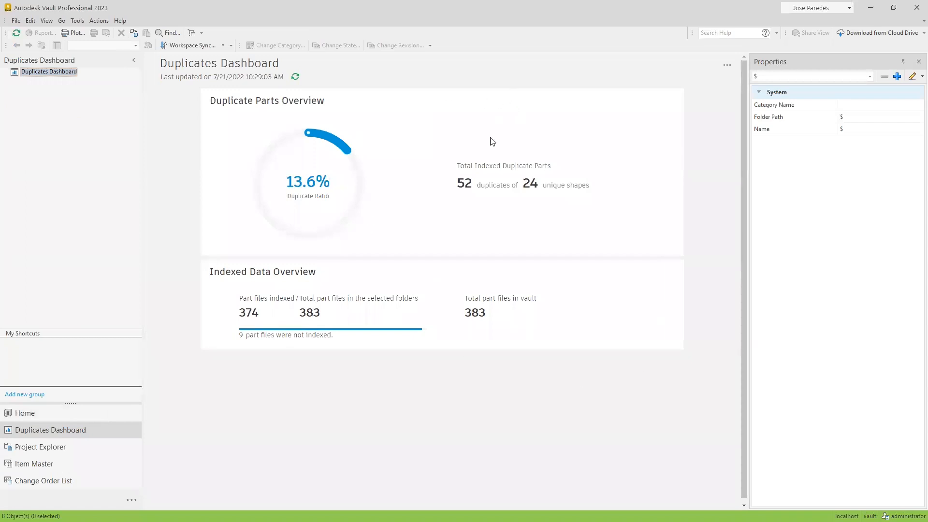
drag(455, 185, 592, 211)
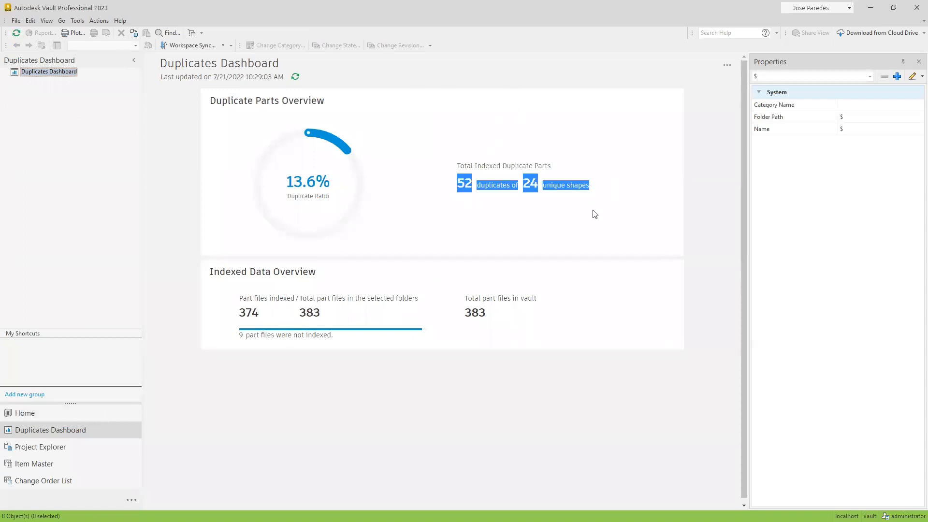
click(592, 218)
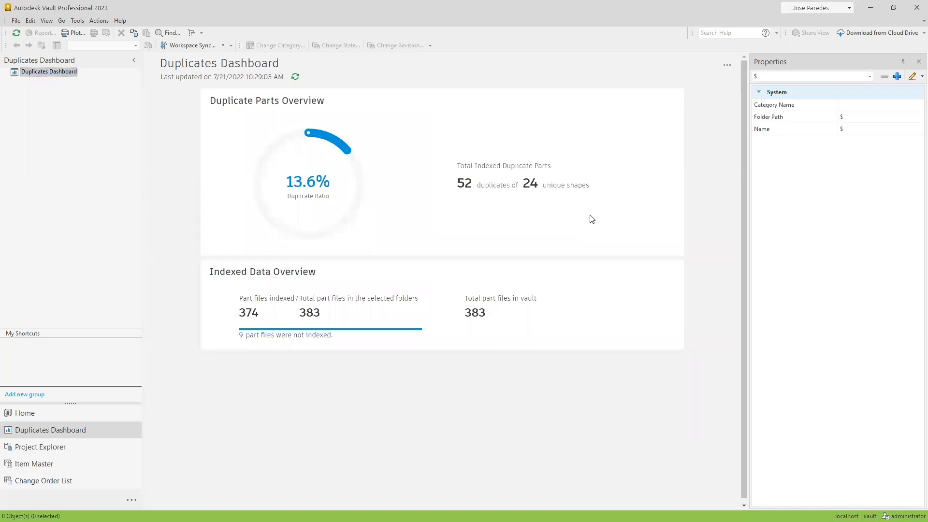
Review the Duplicate Search Settings in the Vault settings, keeping duplicate search enabled for the $/Designs folder, and close them
click(82, 22)
mouse_move(147, 87)
click(221, 89)
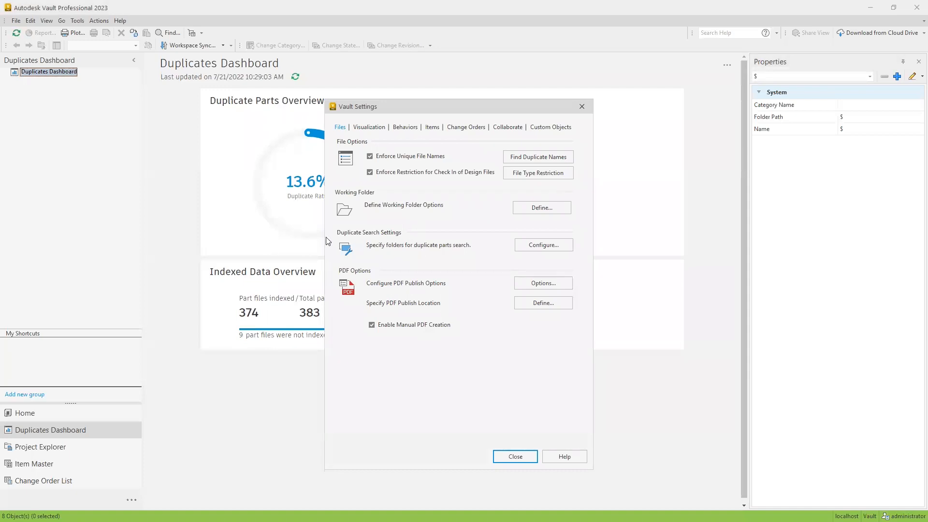
click(532, 245)
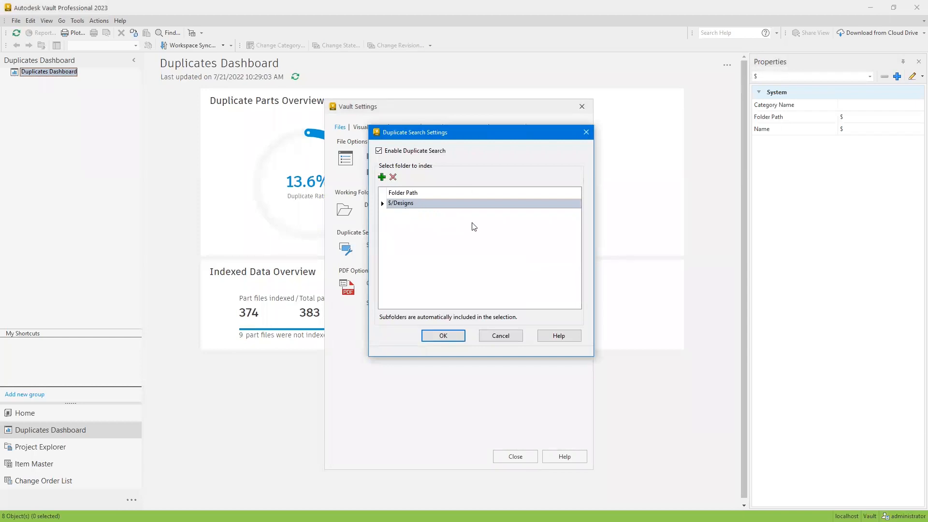
click(404, 151)
click(406, 152)
click(437, 337)
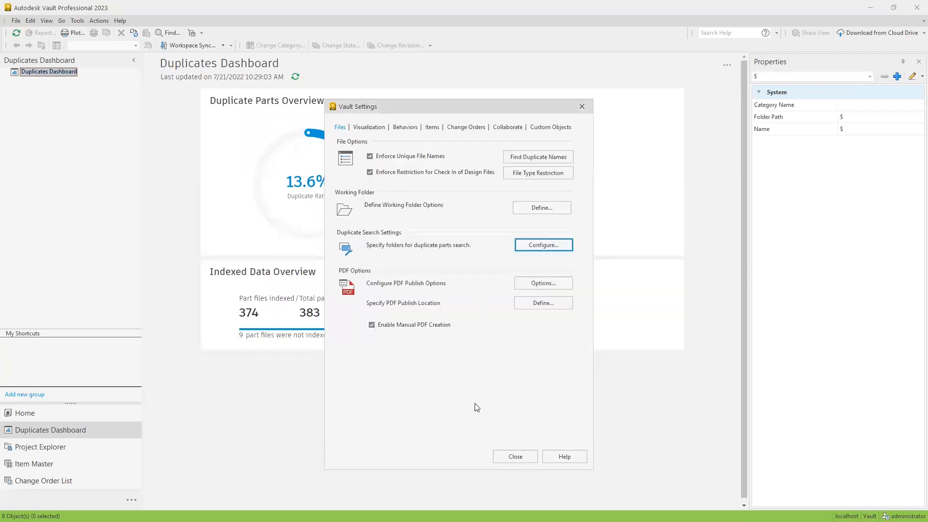
click(502, 460)
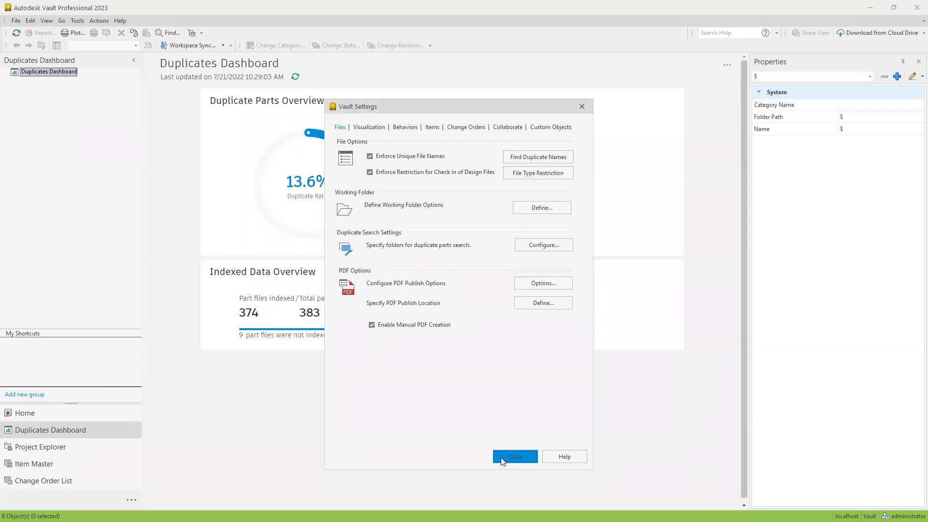
Open the Job Server Queue, inspect the details of the New Flare Lever-1.ipt indexing job, and close the queue
click(81, 20)
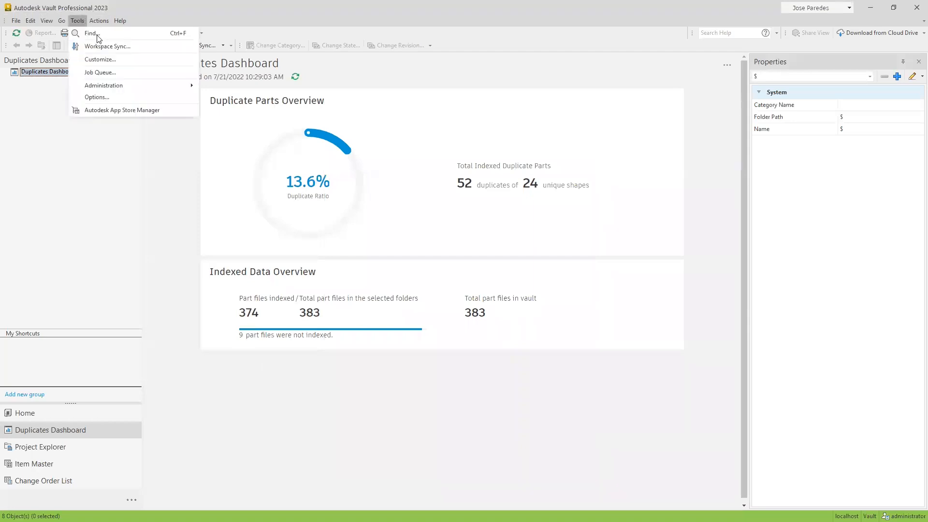
click(103, 72)
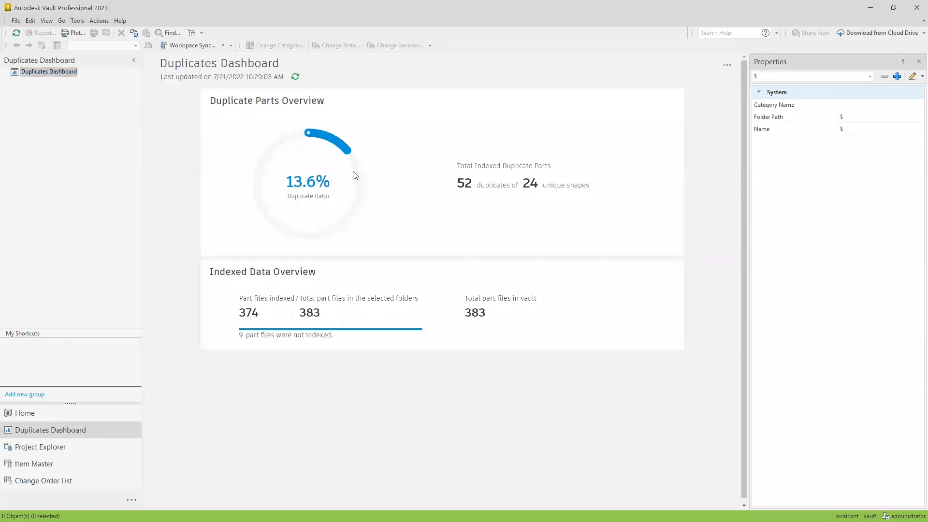
scroll(439, 202, down, 1)
mouse_move(685, 167)
mouse_down()
mouse_move(666, 240)
mouse_move(676, 159)
mouse_up()
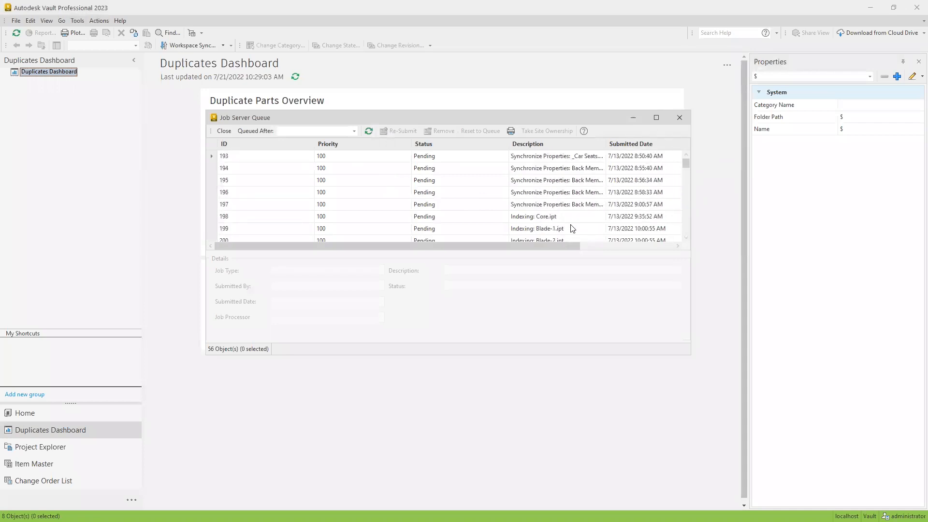
scroll(554, 195, down, 9)
scroll(557, 195, down, 6)
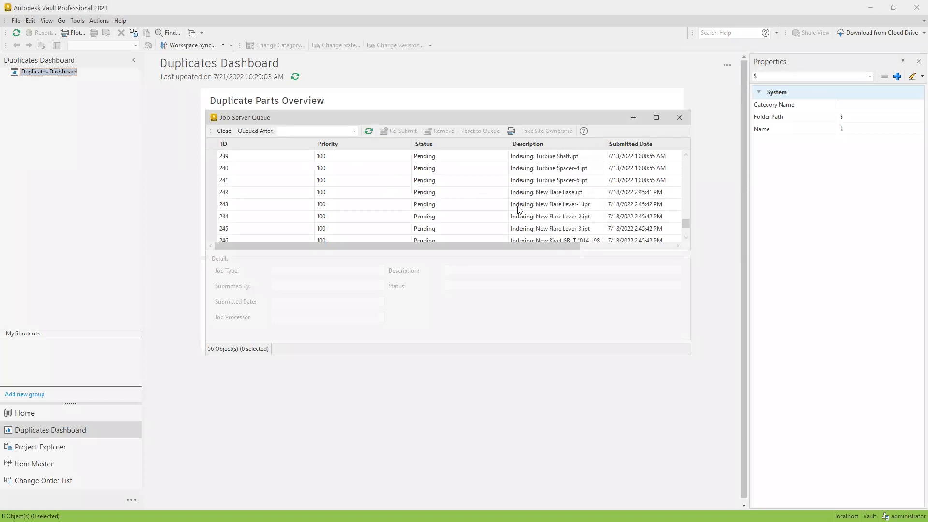
click(524, 207)
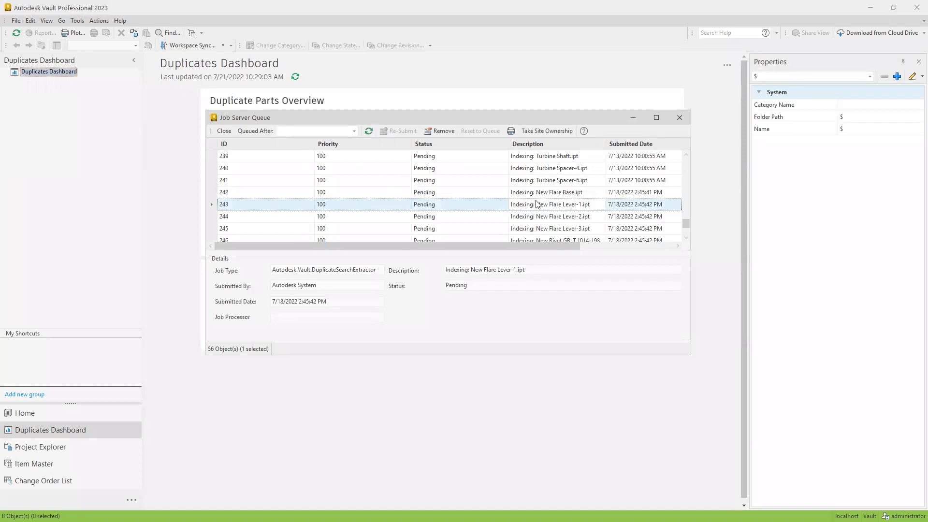
click(679, 119)
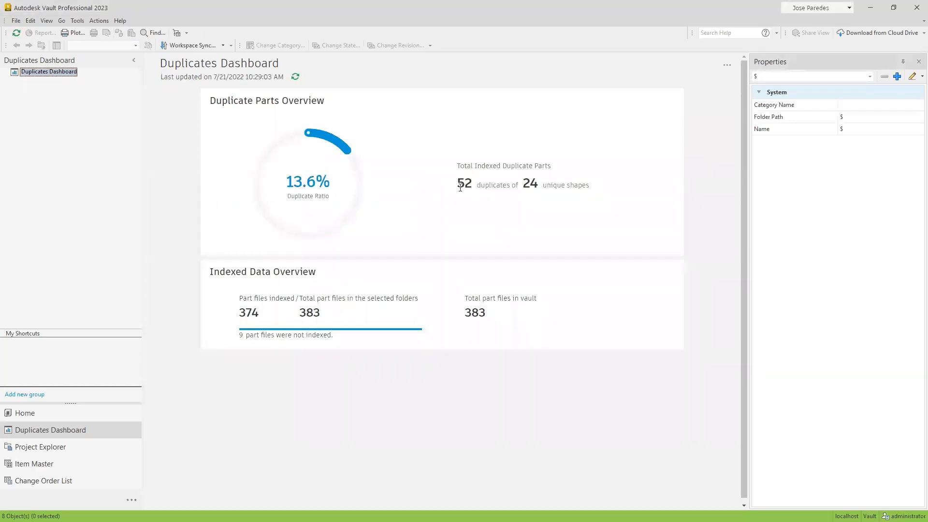
View the Duplicates Report from the dashboard, examine Group 1 and the available export formats, and close the report
drag(459, 188, 599, 189)
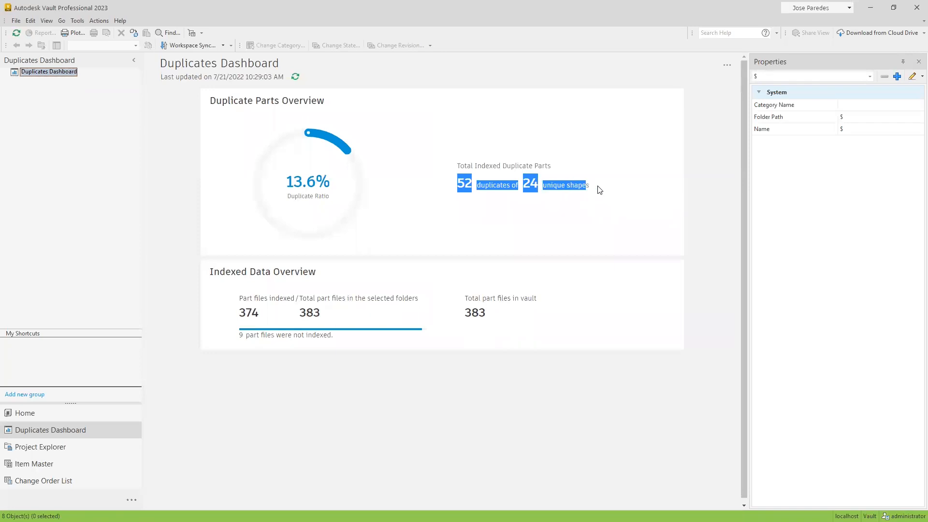
click(599, 189)
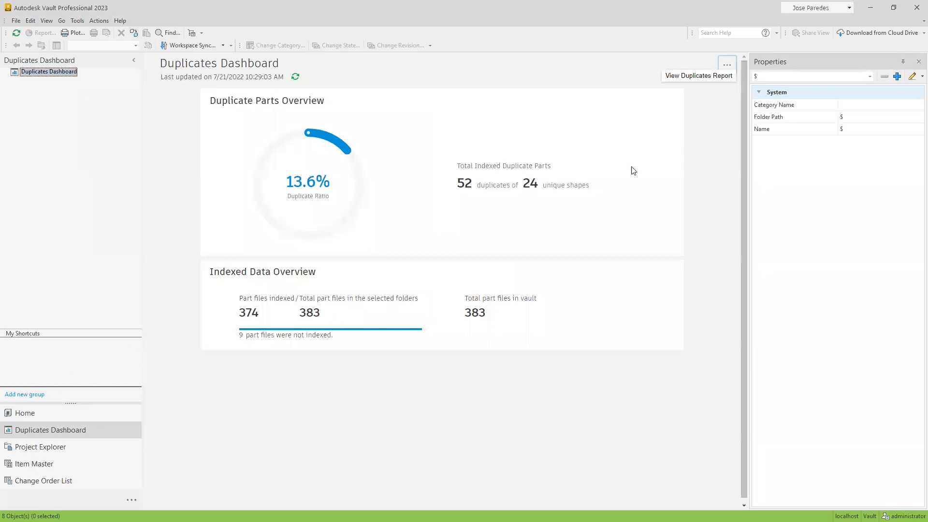
click(705, 77)
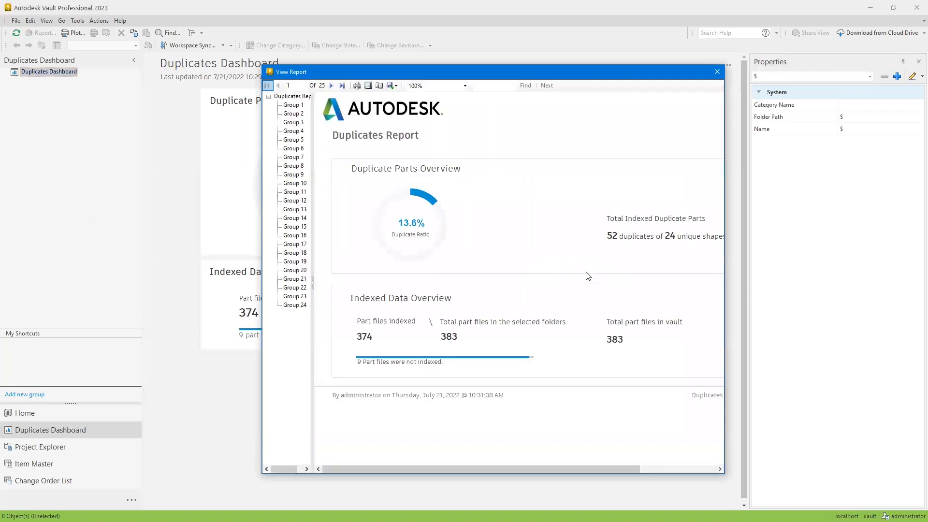
click(292, 104)
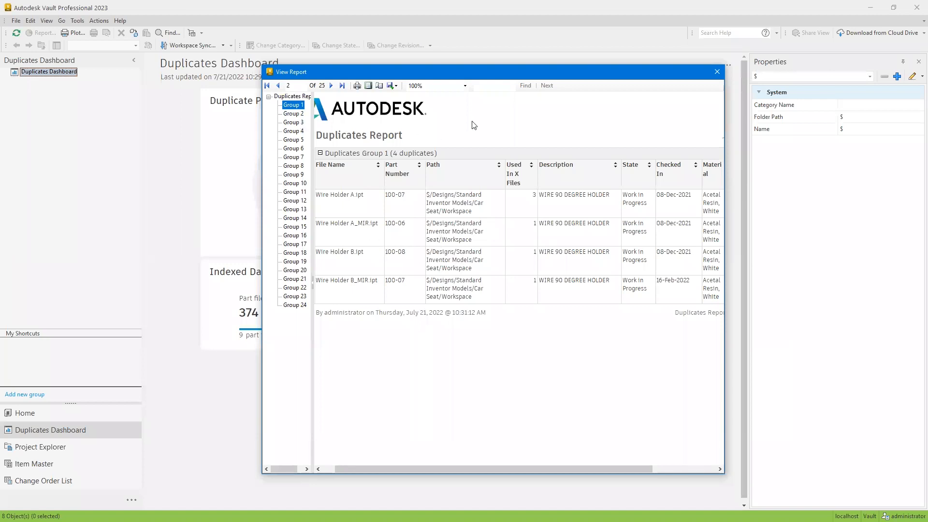
click(394, 87)
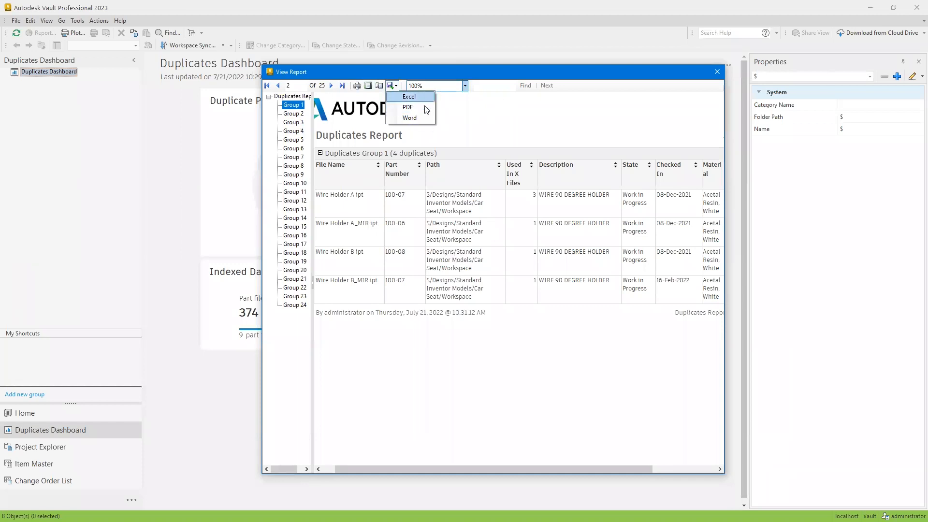
click(410, 118)
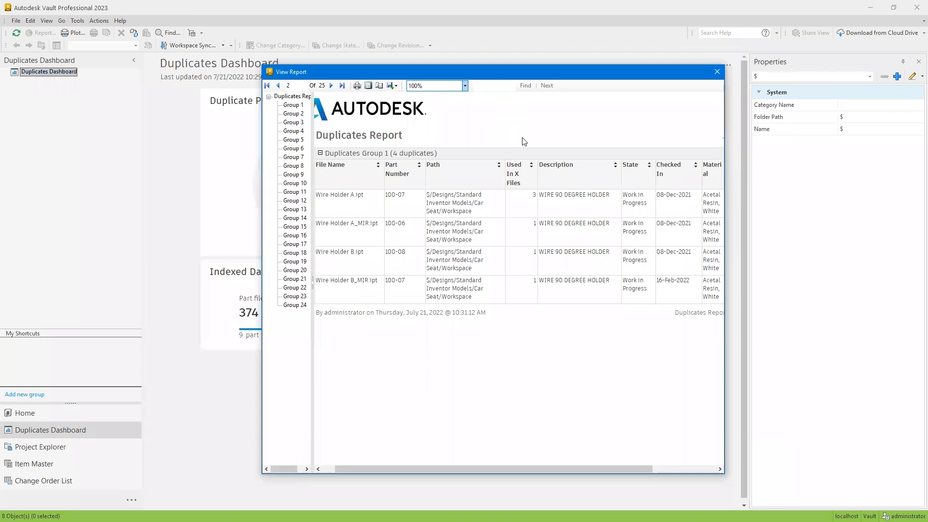
click(717, 72)
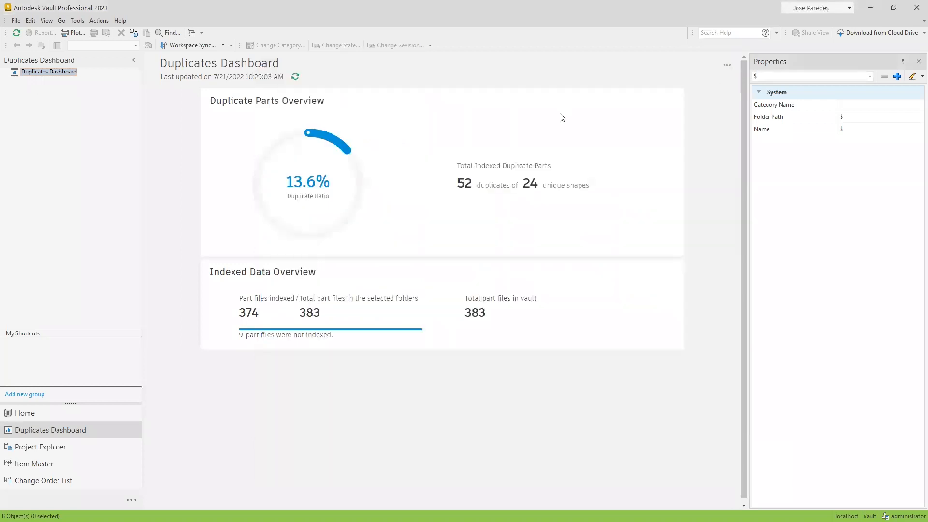
Open the Replace Wizard for VaultWork.ipj in the Project Explorer to view its file specification page, and cancel the wizard
click(48, 447)
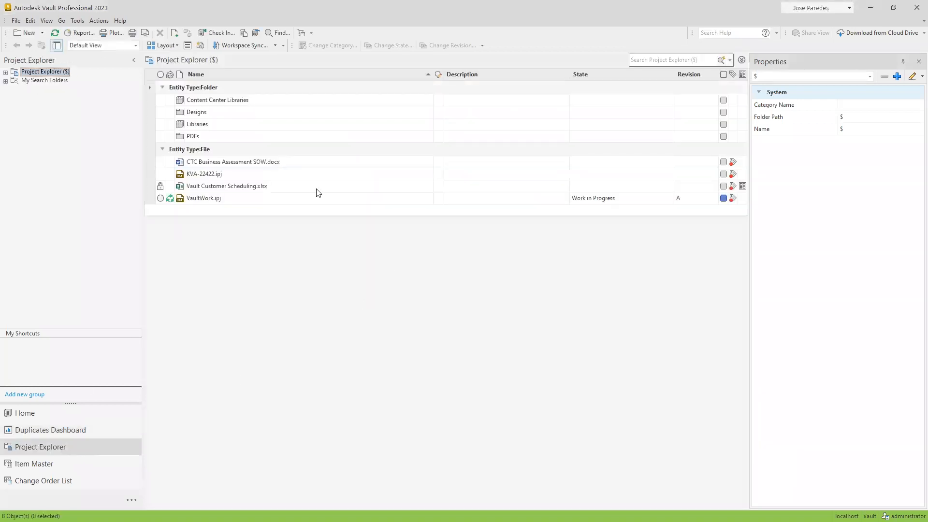
click(16, 21)
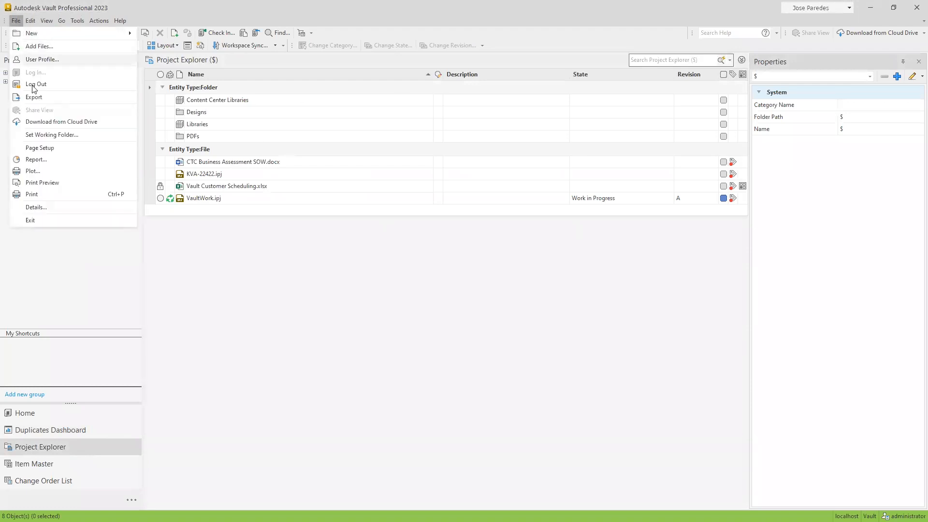
click(34, 21)
click(47, 21)
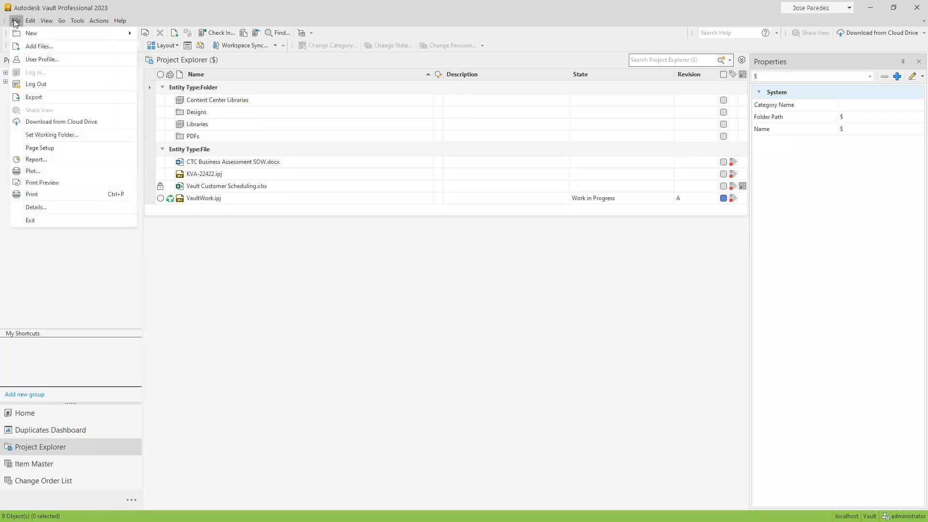
click(225, 200)
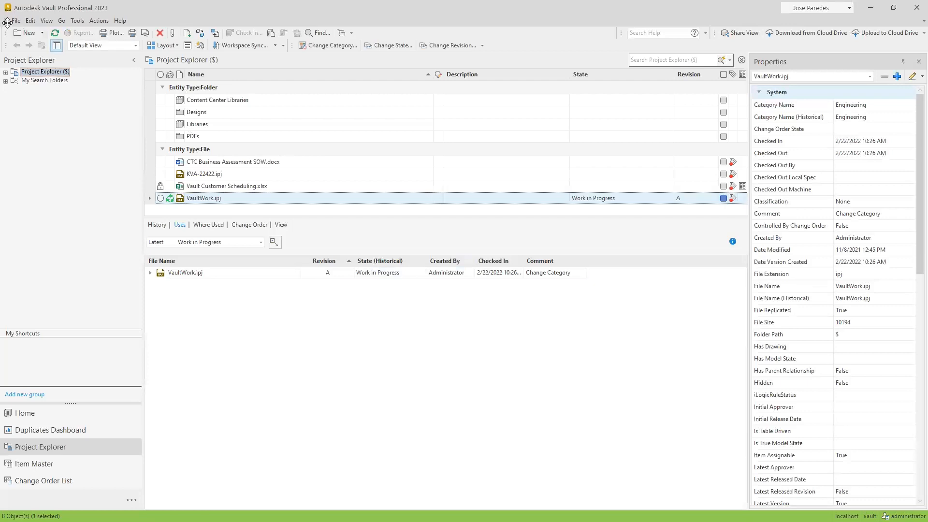
click(16, 21)
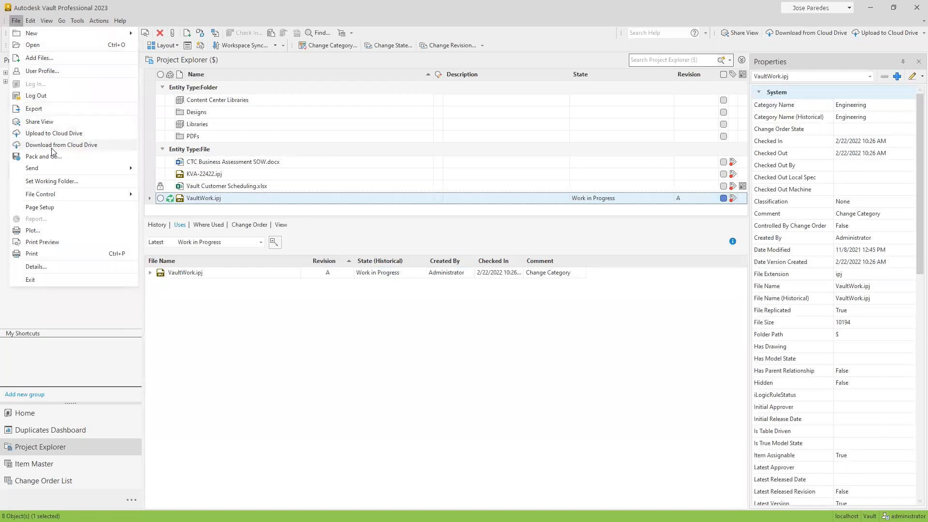
mouse_move(28, 21)
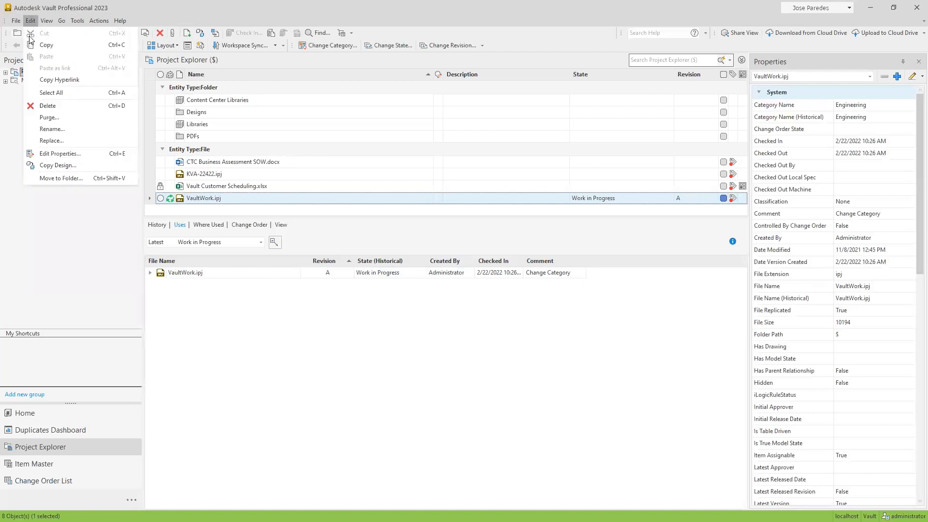
click(63, 140)
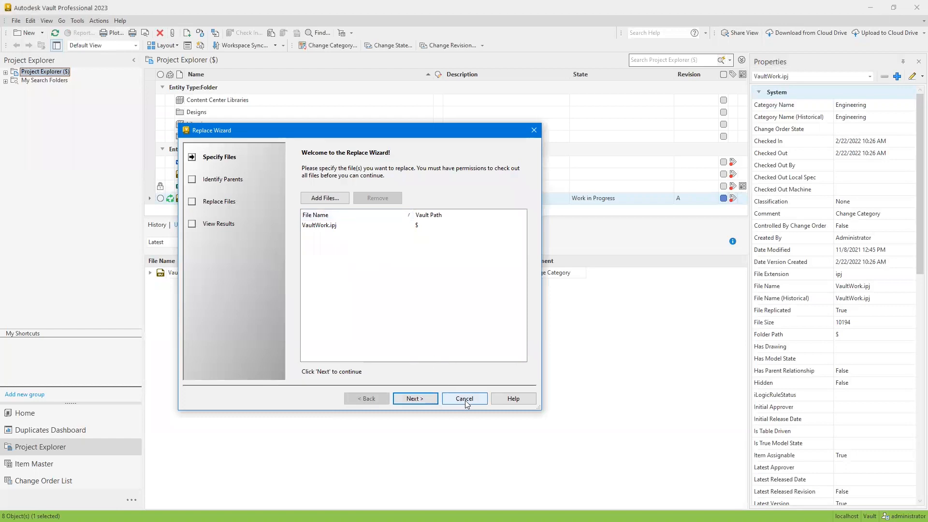
click(449, 399)
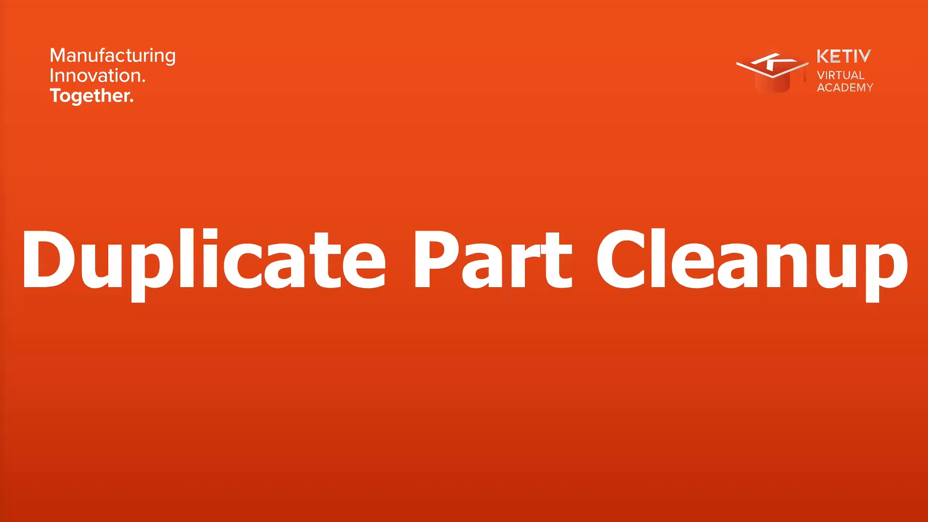
click(490, 354)
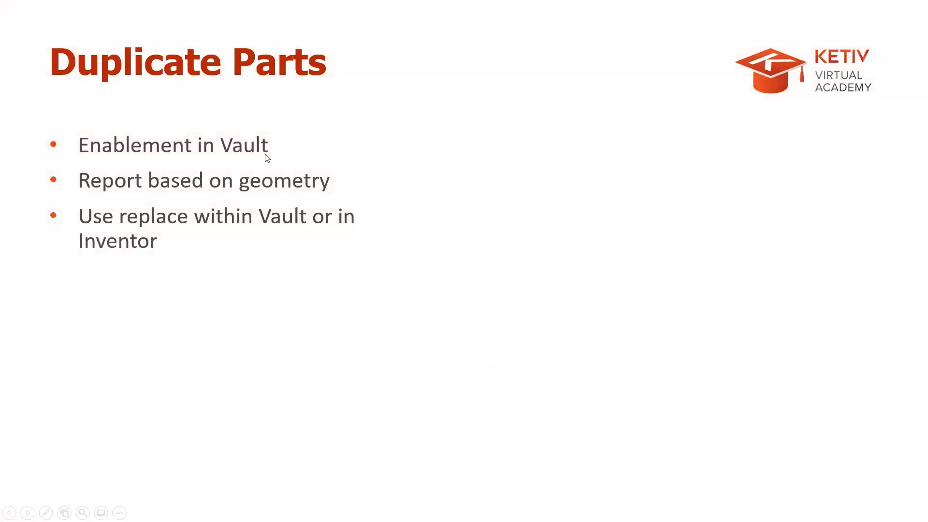
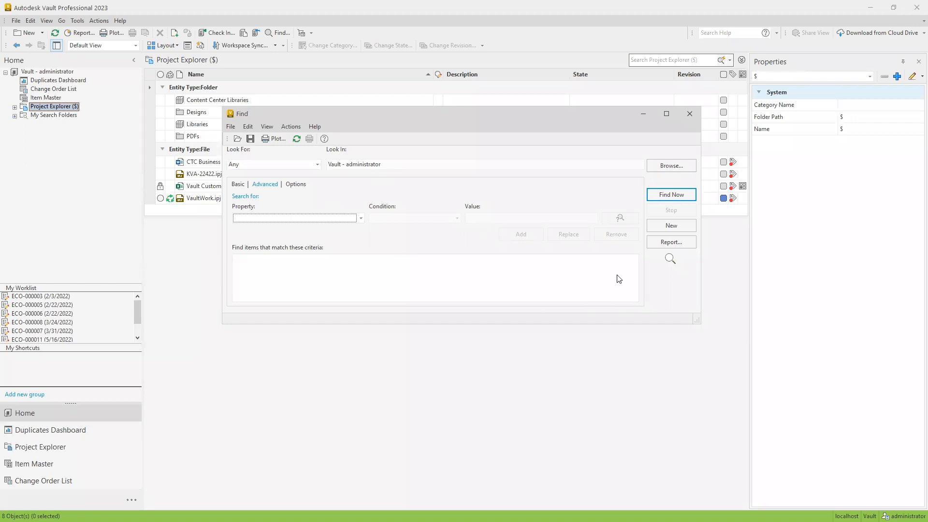
Browse the available report templates for the search, including File By Lifecycle State.rdlc and ECO By State.rdlc, and cancel the template selection
click(689, 242)
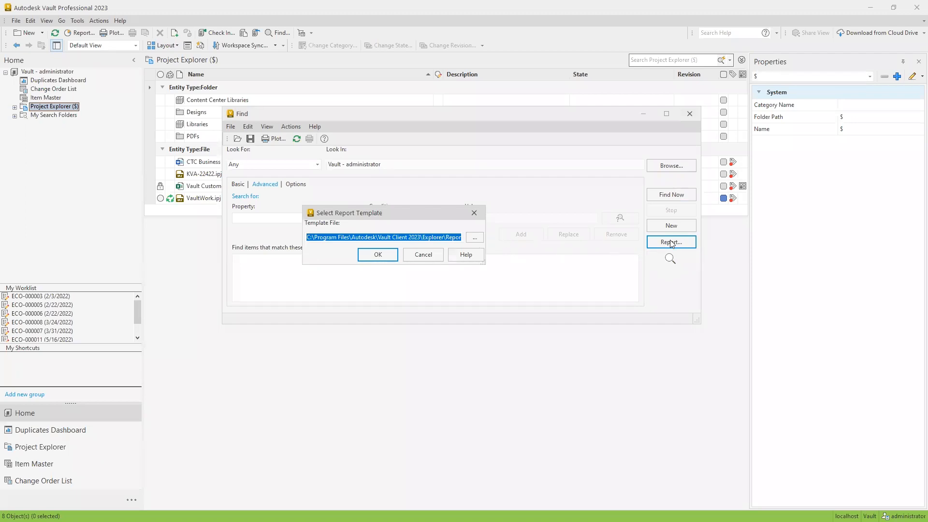
click(474, 237)
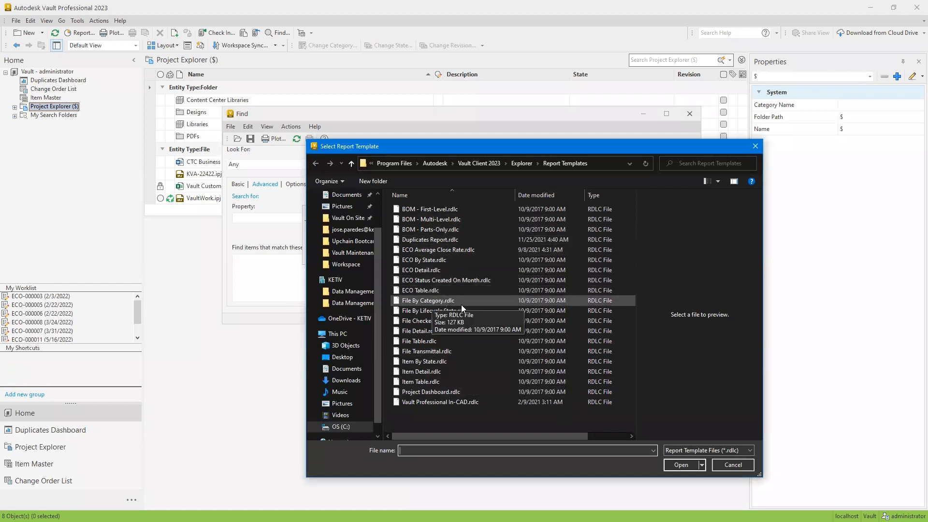
click(450, 310)
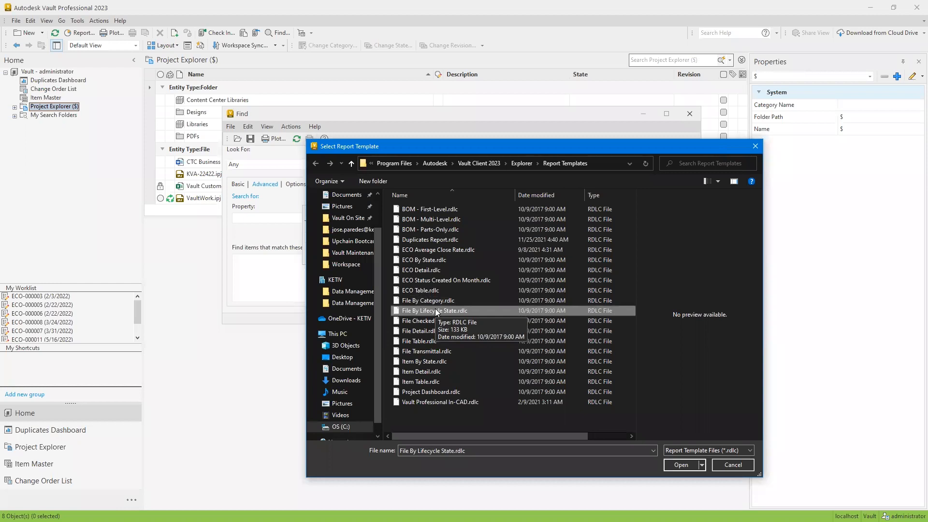
click(435, 260)
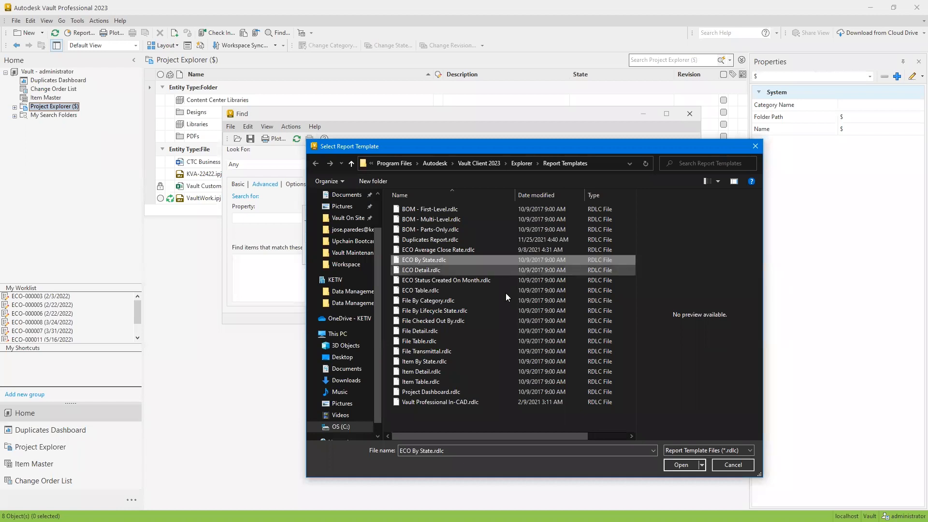
click(733, 464)
click(429, 257)
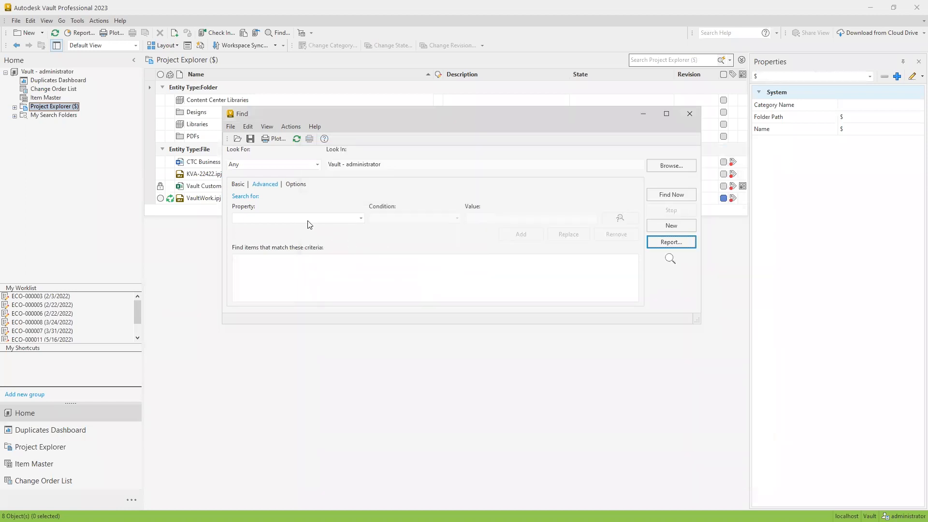
Limit the search to Change Orders and find all of them without any criteria
click(283, 167)
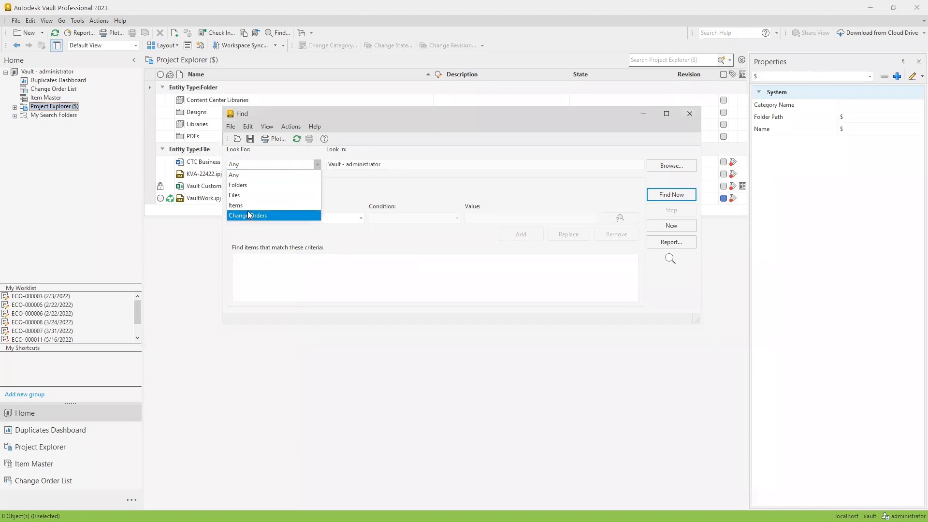
click(249, 215)
click(674, 194)
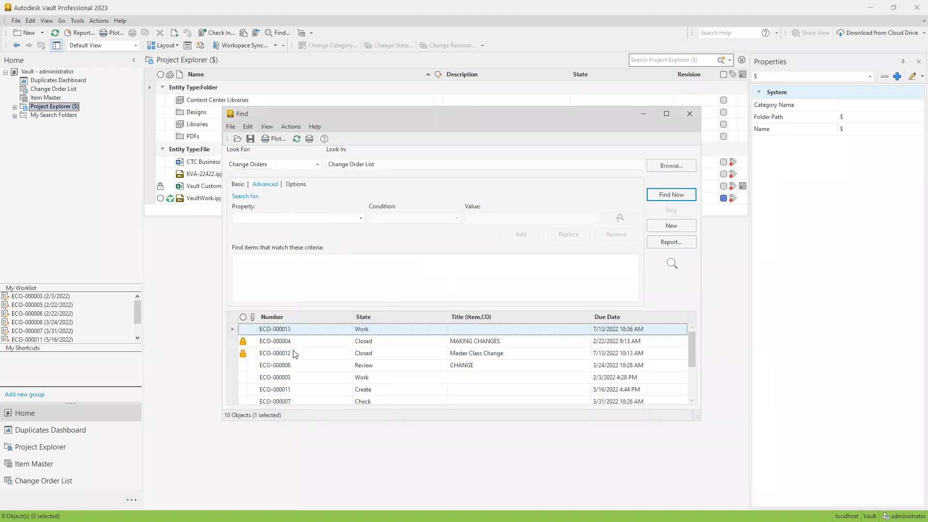
Generate a report of the found change orders using the ECO By State.rdlc template
click(686, 243)
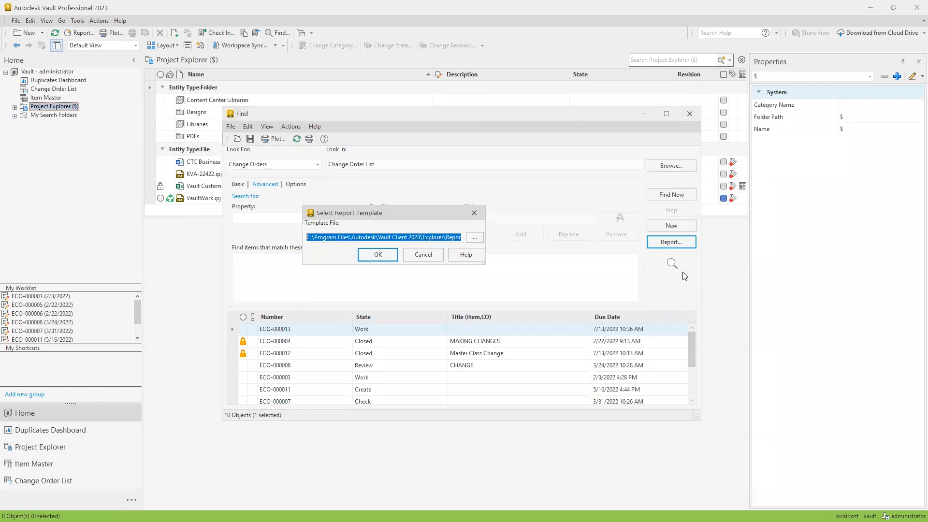
click(475, 237)
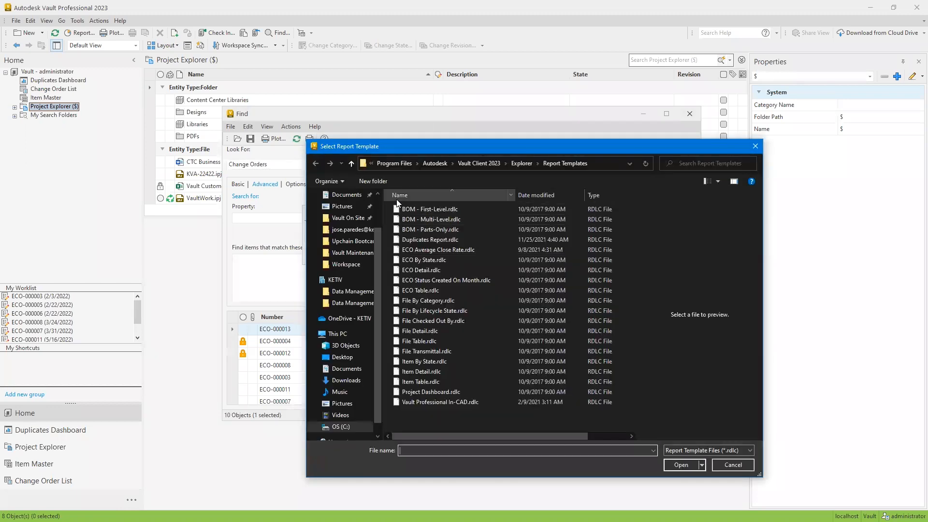
click(430, 261)
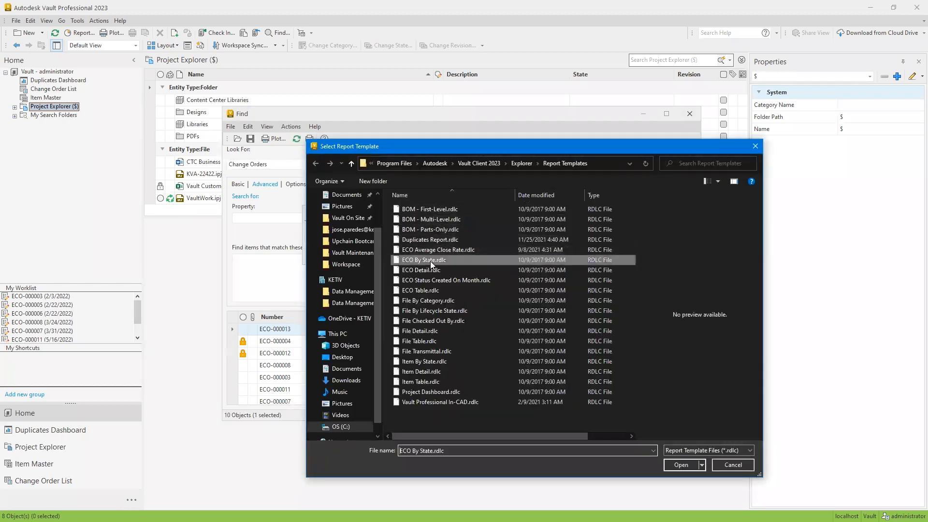
click(687, 465)
click(375, 252)
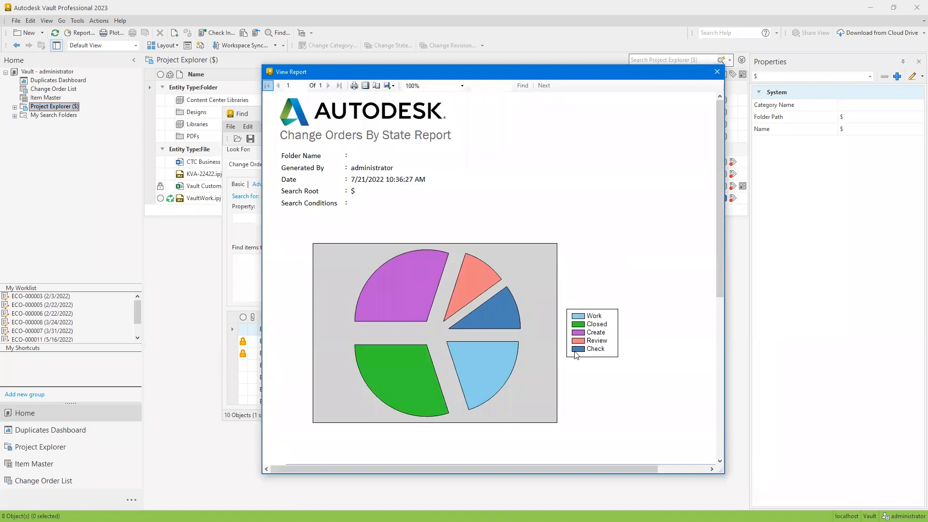
Examine the pie chart and the per-state change order tables in the report, and close the report and the search window
scroll(546, 325, down, 6)
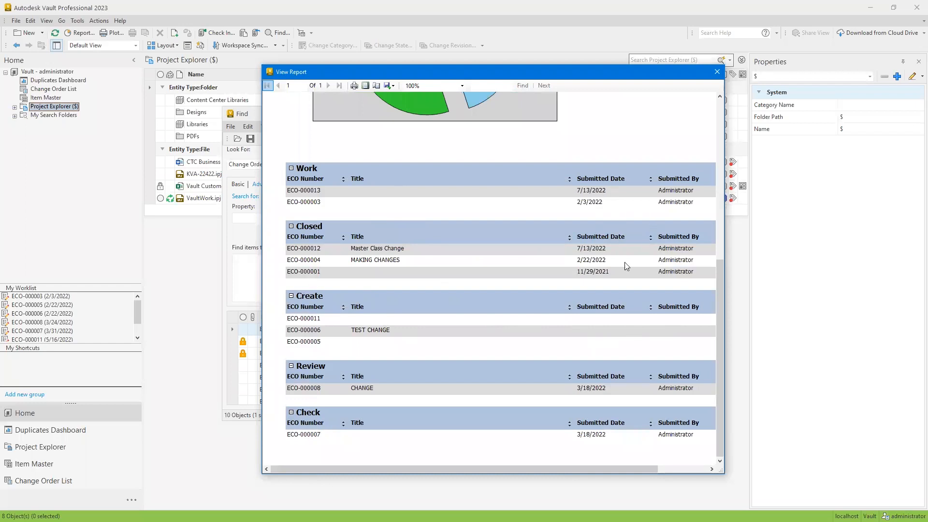
mouse_move(539, 472)
mouse_down()
mouse_move(602, 463)
mouse_move(531, 470)
mouse_up()
scroll(663, 266, up, 3)
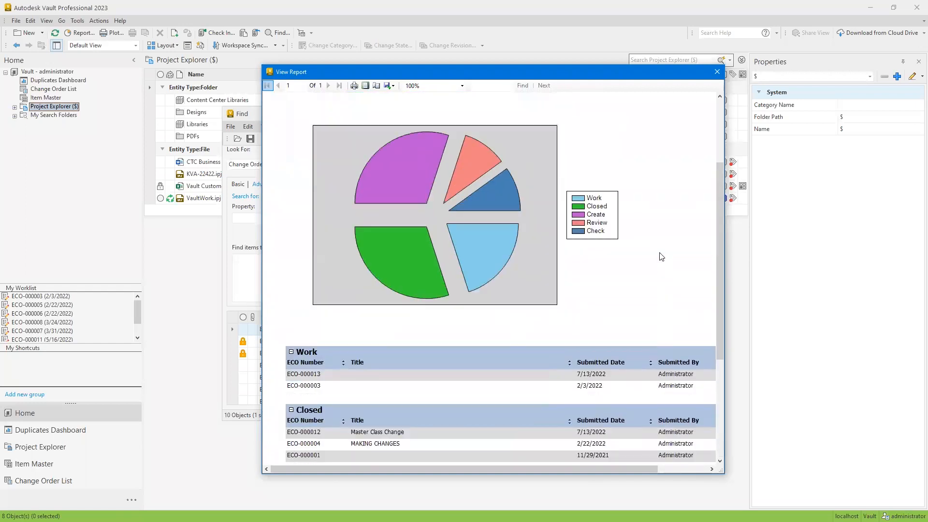
click(717, 71)
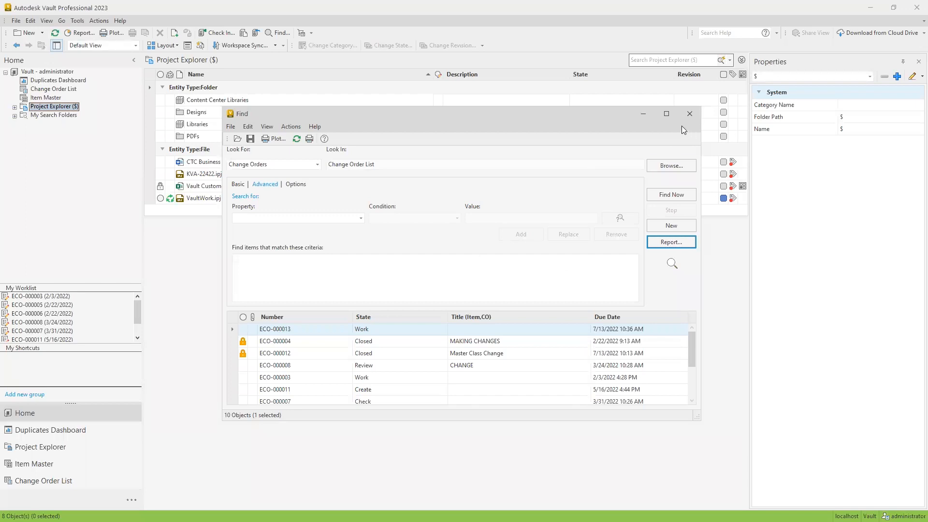
click(690, 115)
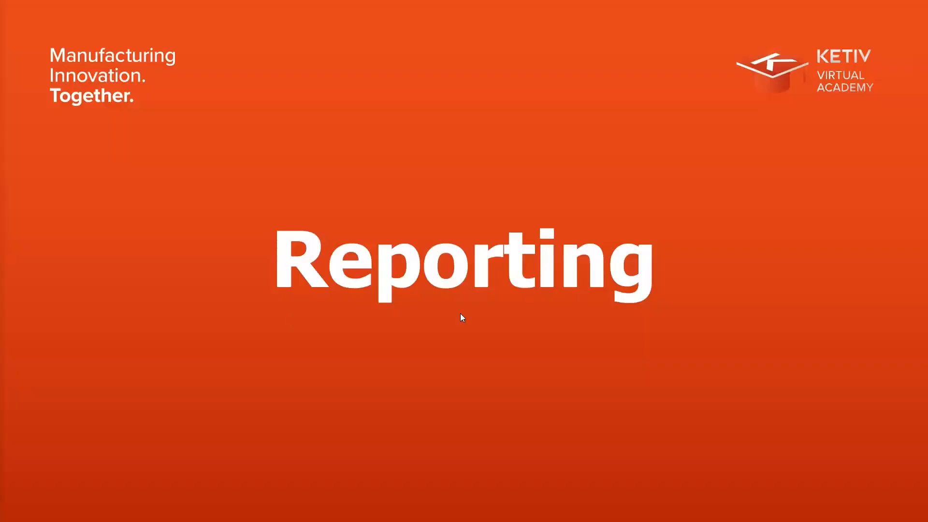
click(592, 271)
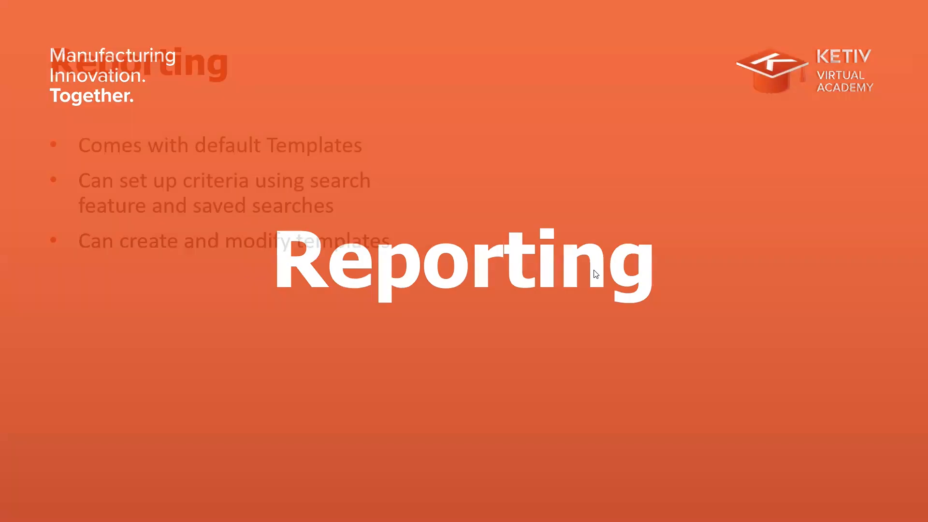